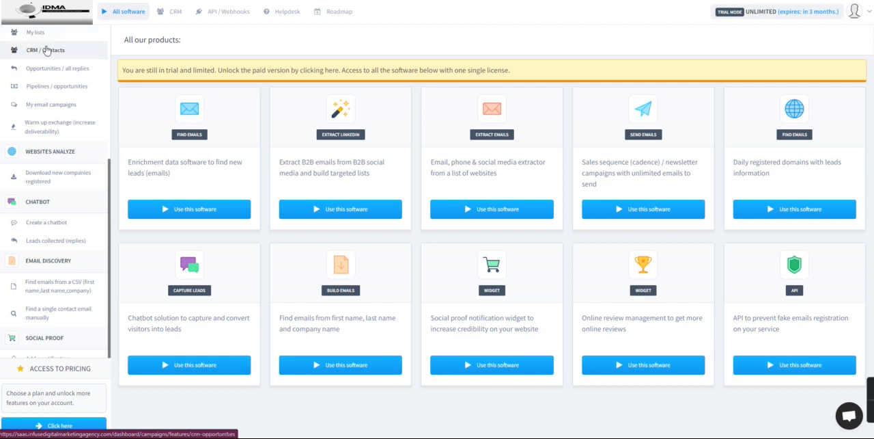
# Step: Open the chatbot creation tool in the Chatbot section
pyautogui.scroll(3, 62, 102)
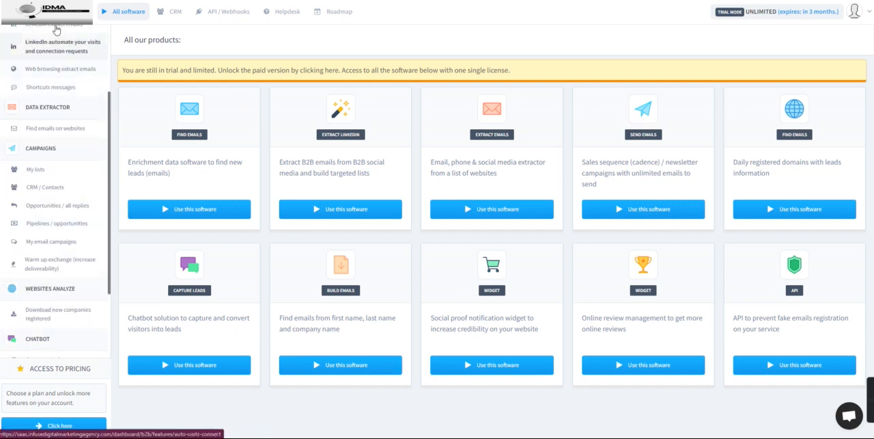
pyautogui.scroll(3, 63, 45)
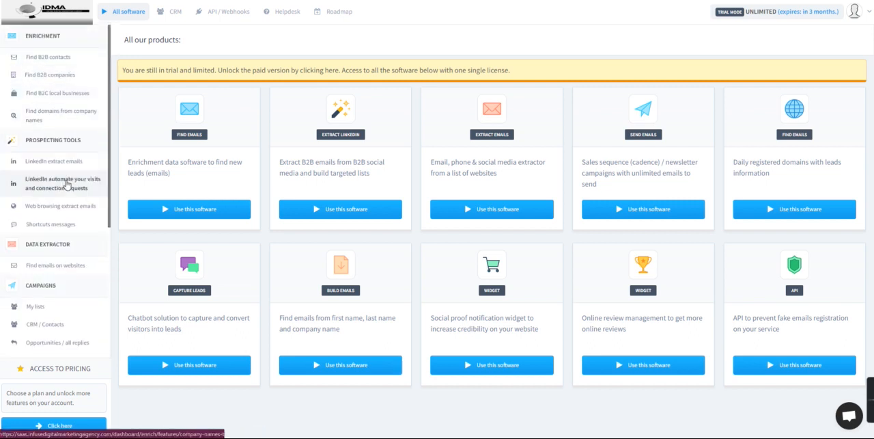
pyautogui.scroll(-3, 66, 183)
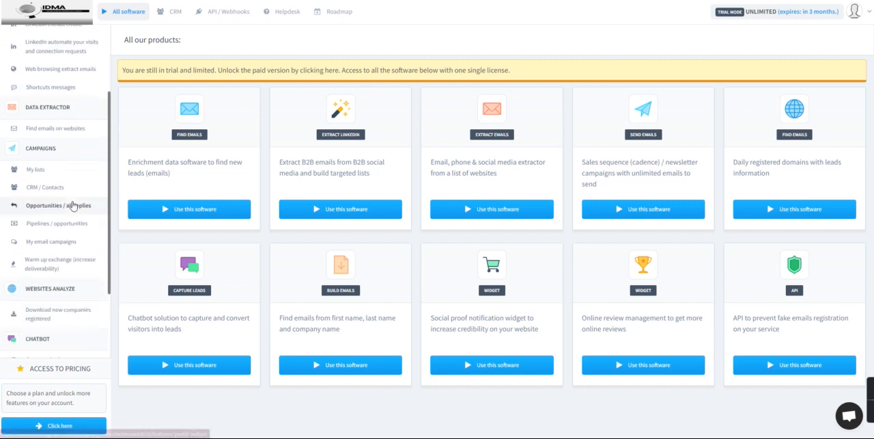
pyautogui.scroll(-2, 65, 192)
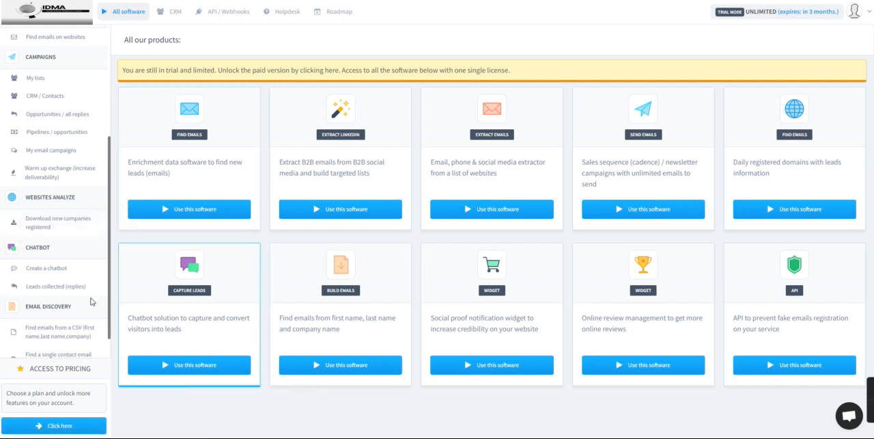
pyautogui.scroll(-3, 60, 218)
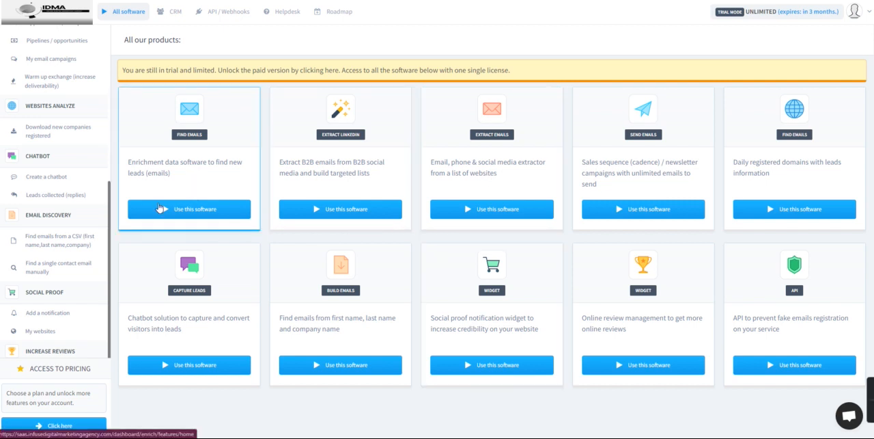
pyautogui.scroll(-3, 72, 220)
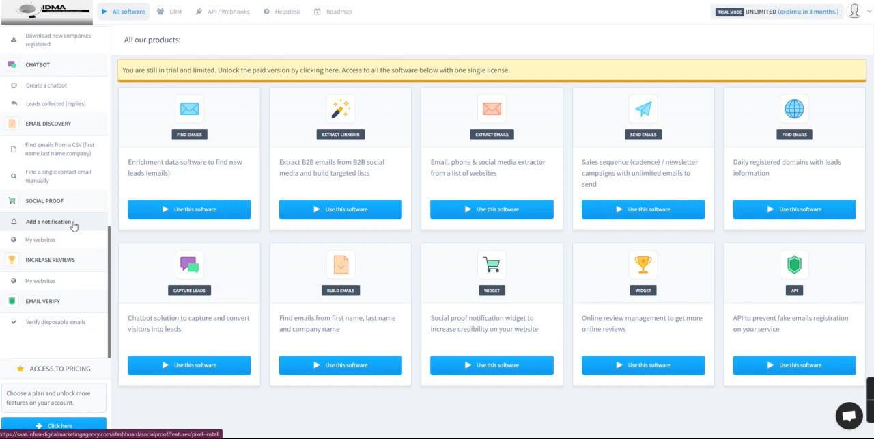
pyautogui.scroll(4, 72, 219)
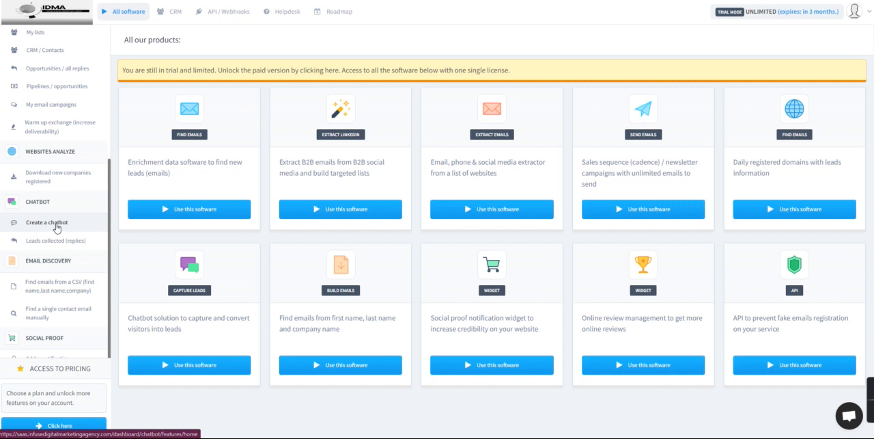
pyautogui.click(92, 227)
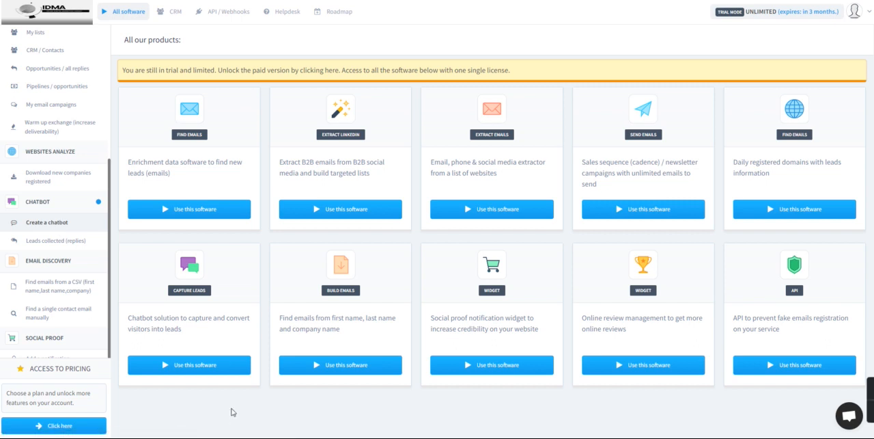
pyautogui.click(61, 221)
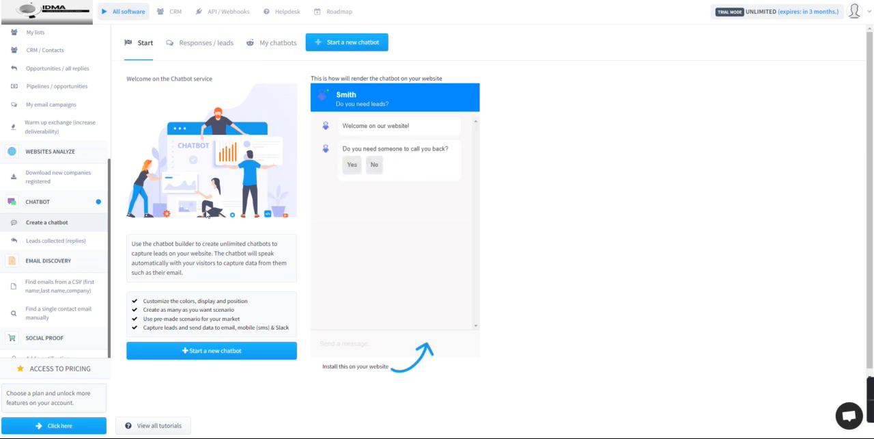
# Step: View the chatbot's collected leads and the list of existing chatbots, and return to the chatbot start page
pyautogui.click(203, 53)
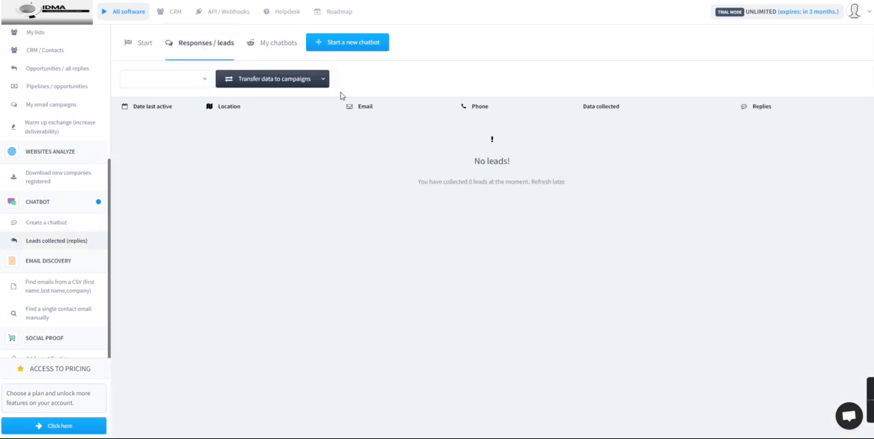
pyautogui.click(286, 47)
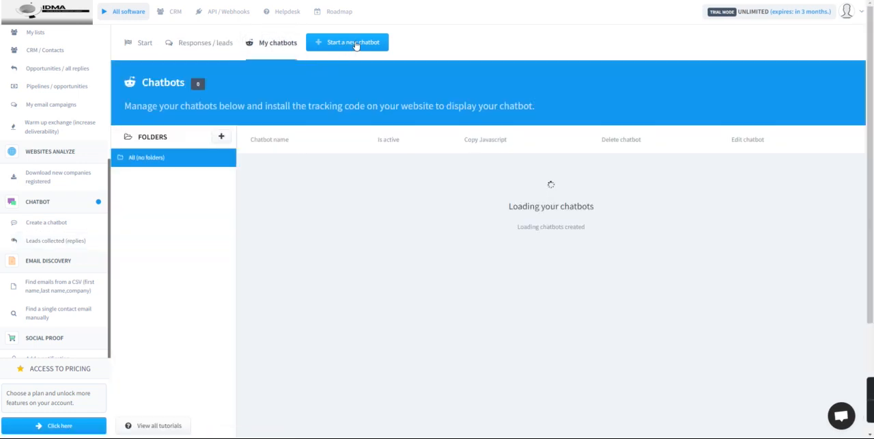
pyautogui.click(122, 43)
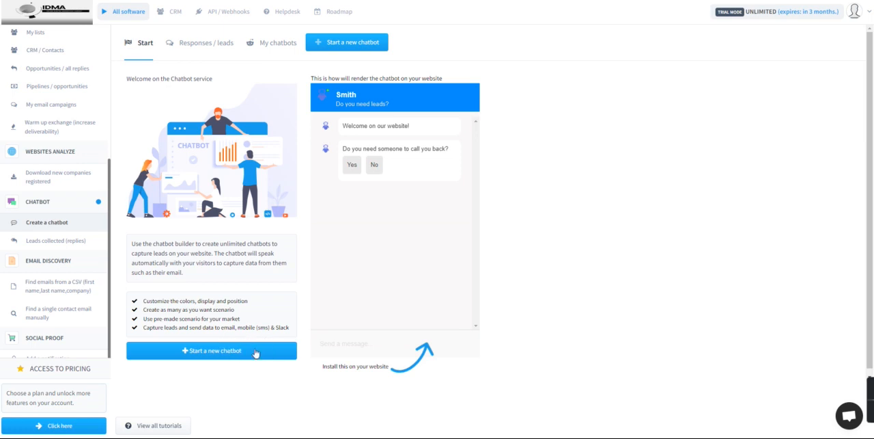
# Step: Start a new chatbot from the chatbot service's start page
pyautogui.scroll(-1, 440, 287)
pyautogui.scroll(1, 443, 287)
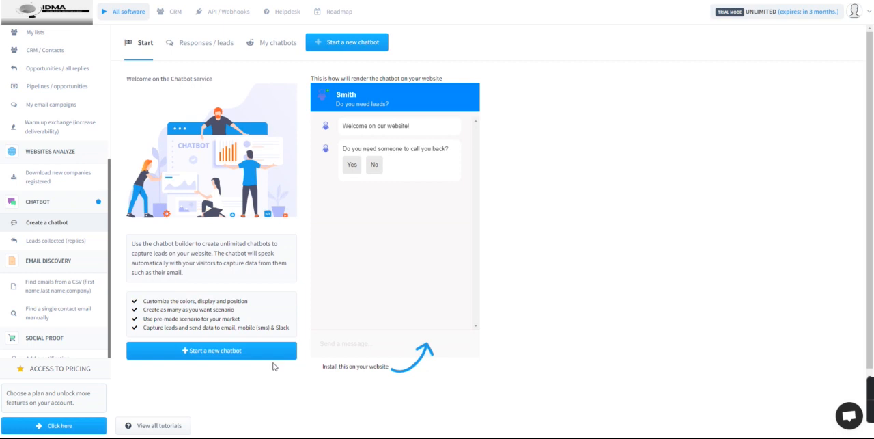
pyautogui.click(224, 355)
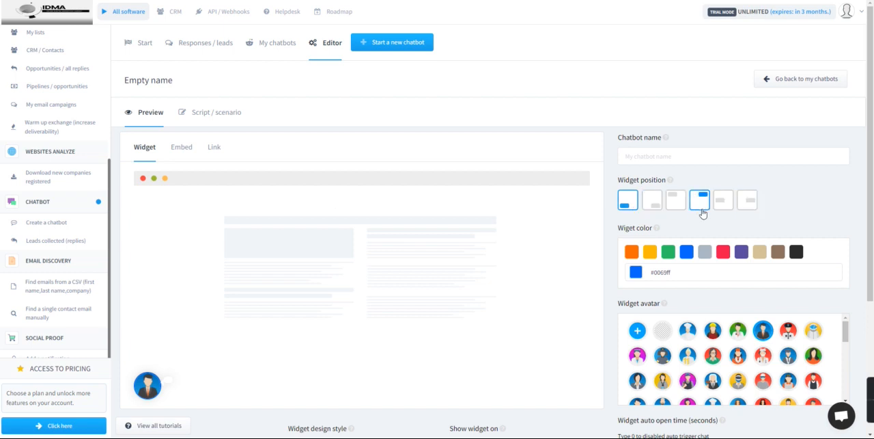
# Step: Examine the new chatbot's preview settings, including widget position, color, avatars, inner text, design style, target devices and display rules
pyautogui.scroll(-2, 707, 260)
pyautogui.scroll(-2, 698, 233)
pyautogui.scroll(-4, 710, 239)
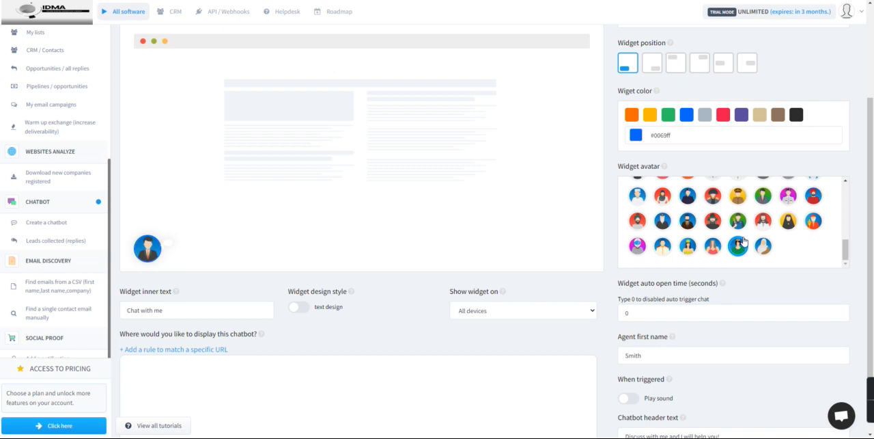
pyautogui.scroll(5, 743, 240)
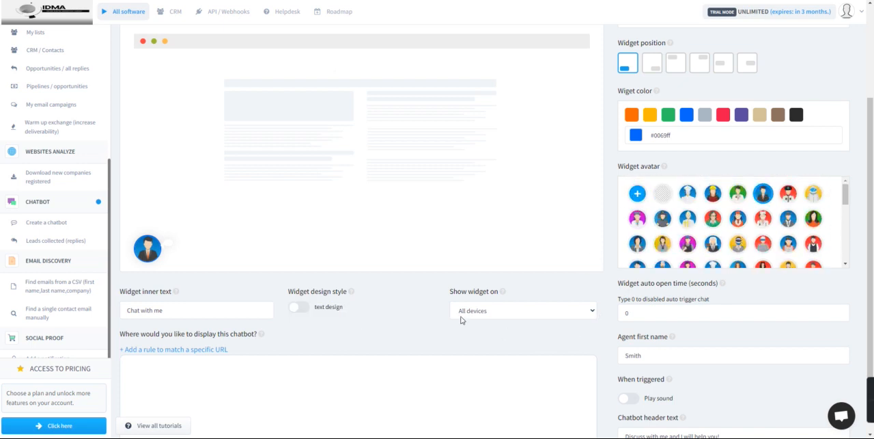
pyautogui.click(196, 312)
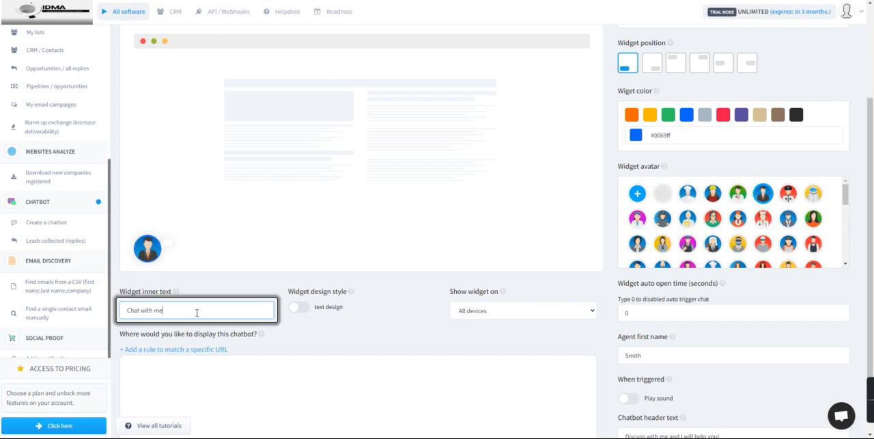
pyautogui.tripleClick(200, 312)
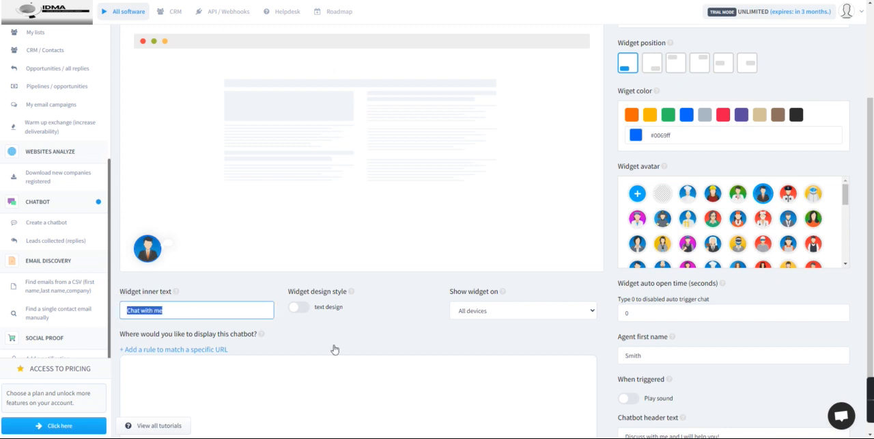
pyautogui.scroll(-1, 334, 349)
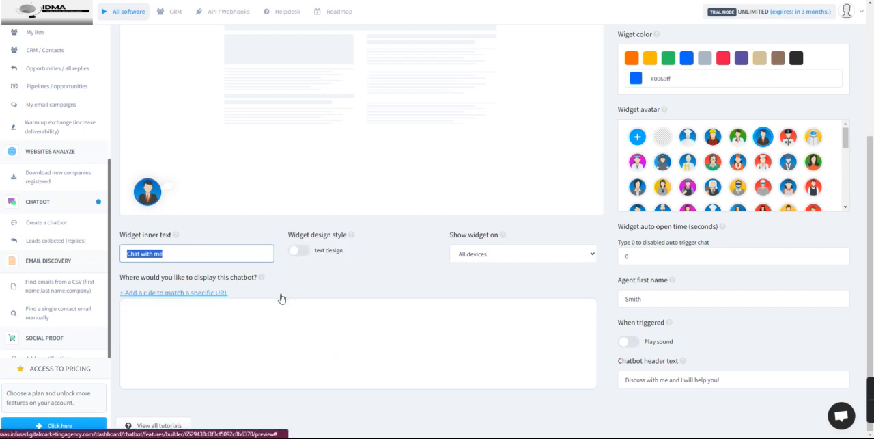
pyautogui.scroll(3, 283, 296)
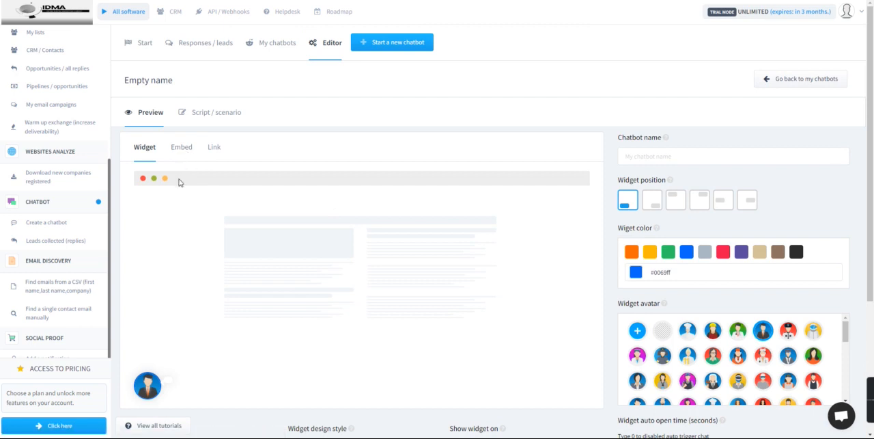
# Step: View the chatbot's embed preview and direct access link, and return to the widget preview
pyautogui.click(181, 150)
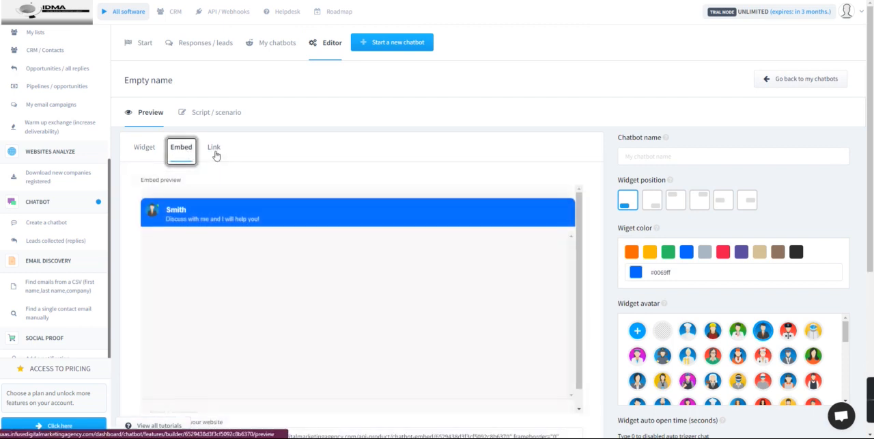
pyautogui.click(215, 151)
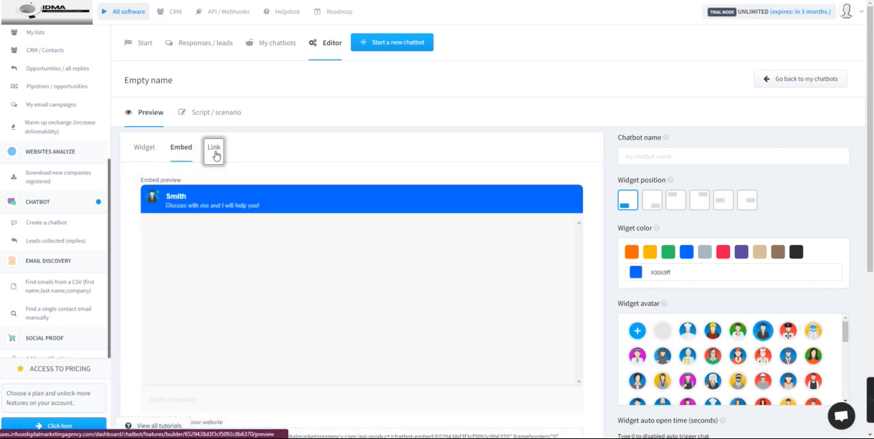
pyautogui.click(148, 150)
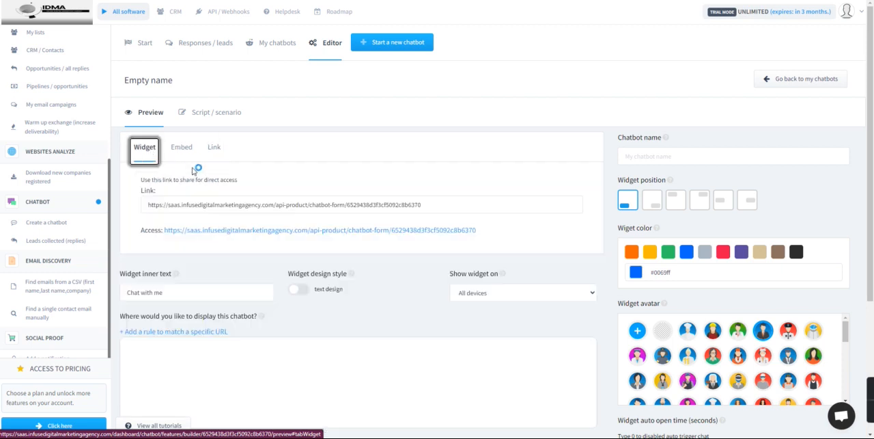
# Step: View the chatbot's script and scenario builder options, and return to the preview settings
pyautogui.click(211, 112)
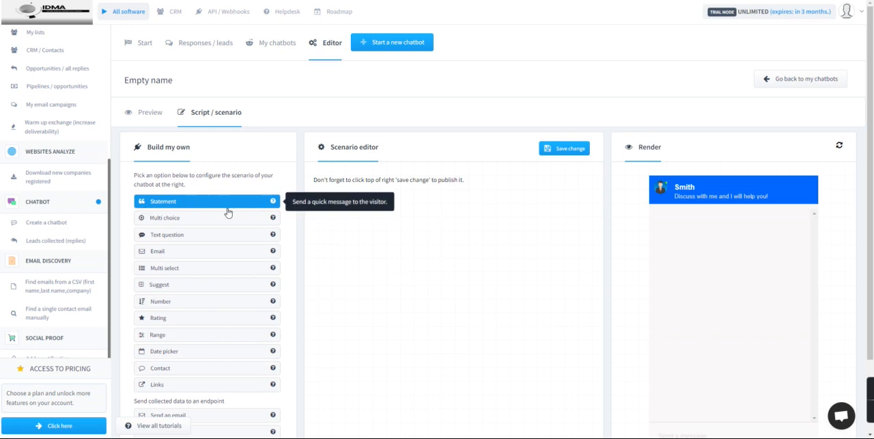
pyautogui.click(147, 112)
pyautogui.scroll(-3, 382, 233)
pyautogui.scroll(5, 386, 228)
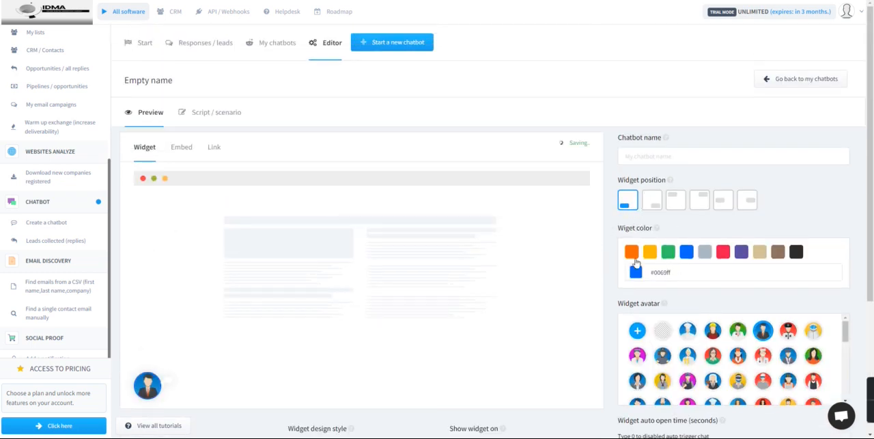
# Step: Set the widget color to green (#2dc464) and the widget inner text to "Connect with me"
pyautogui.click(667, 251)
pyautogui.scroll(-2, 702, 260)
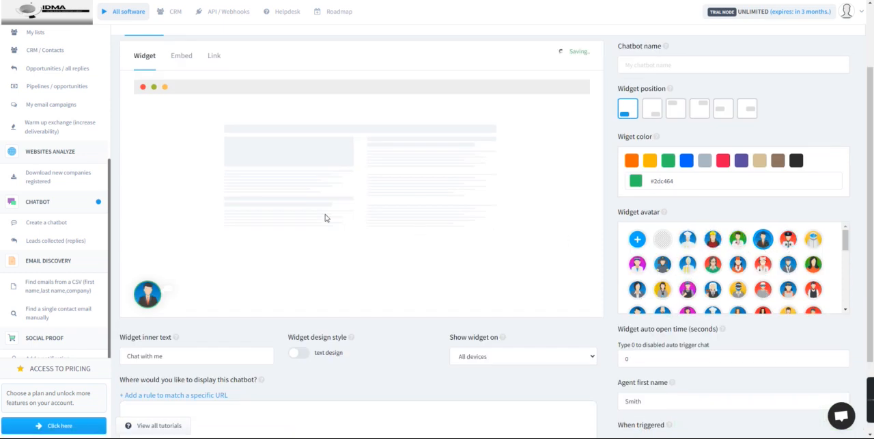
pyautogui.scroll(-3, 326, 216)
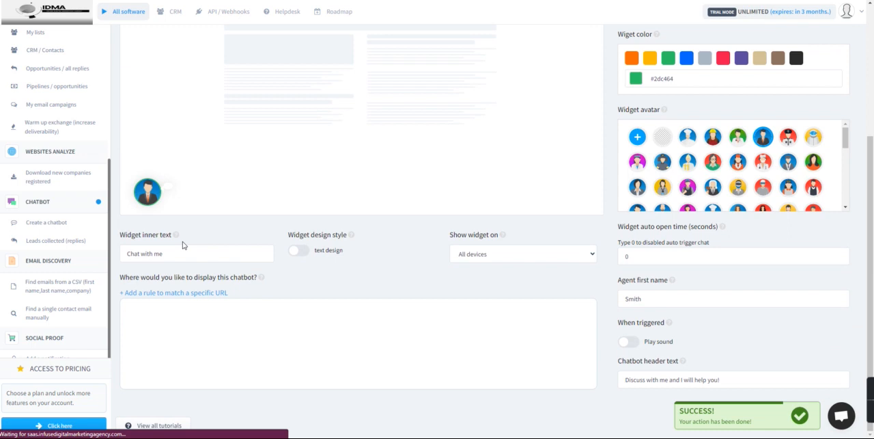
pyautogui.click(164, 250)
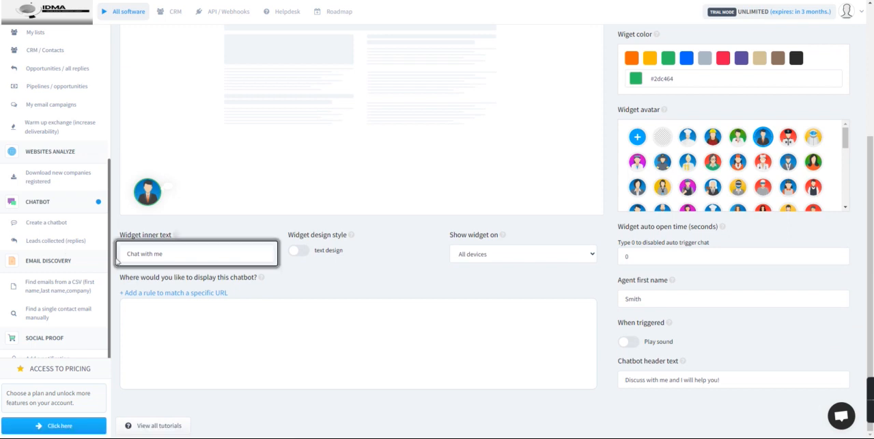
pyautogui.doubleClick(142, 253)
pyautogui.click(135, 254)
pyautogui.doubleClick(135, 253)
pyautogui.write('Connec')
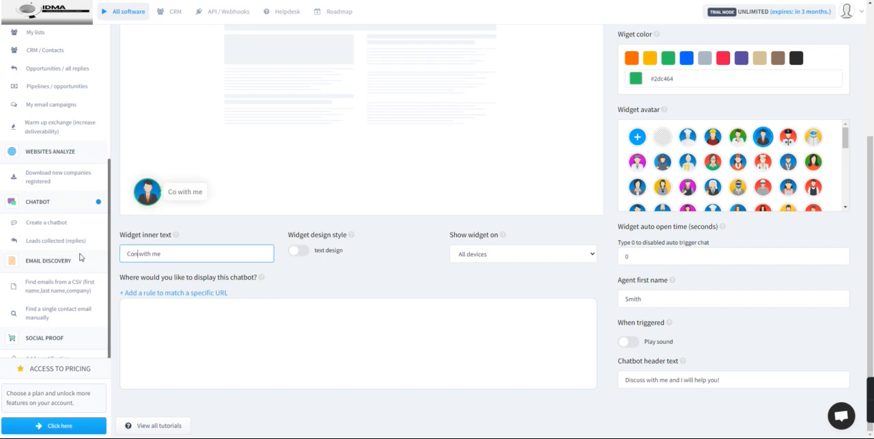
pyautogui.write('t')
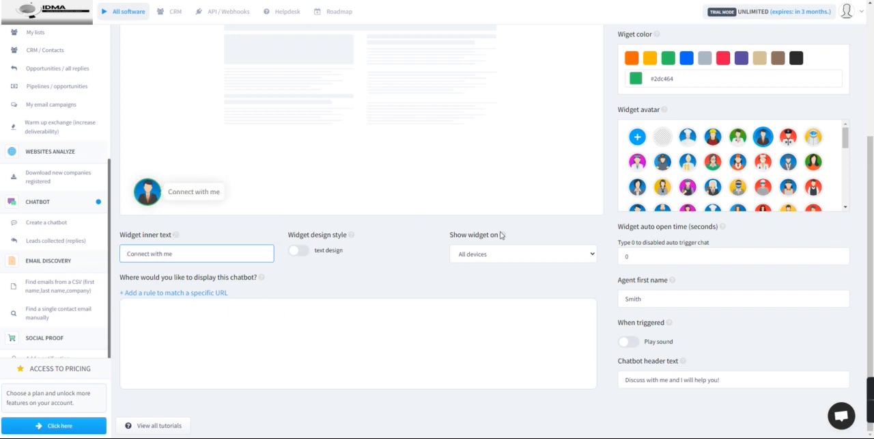
# Step: Review the customized widget preview and start another new chatbot
pyautogui.scroll(3, 594, 290)
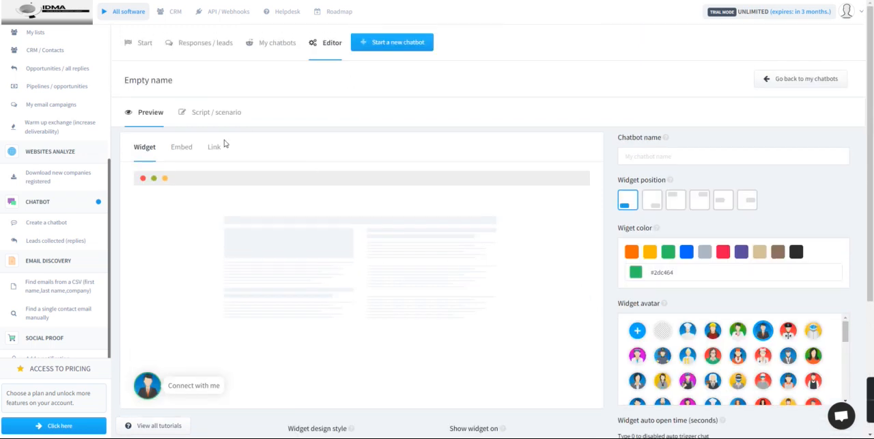
pyautogui.scroll(-3, 292, 309)
pyautogui.scroll(3, 301, 293)
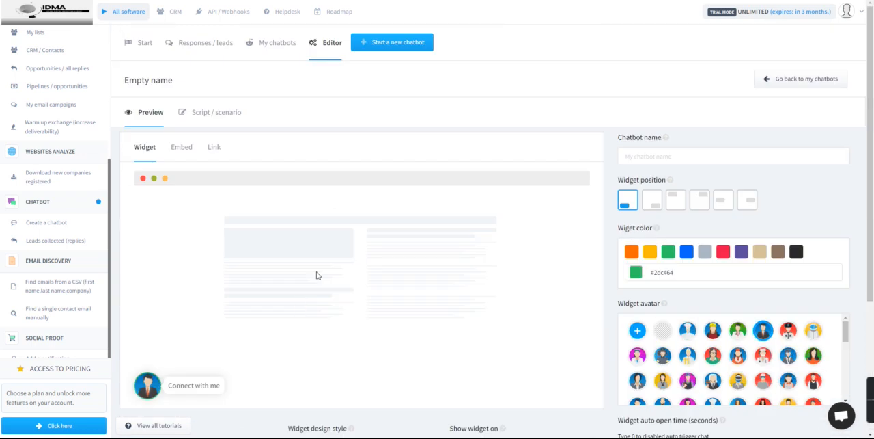
pyautogui.click(402, 49)
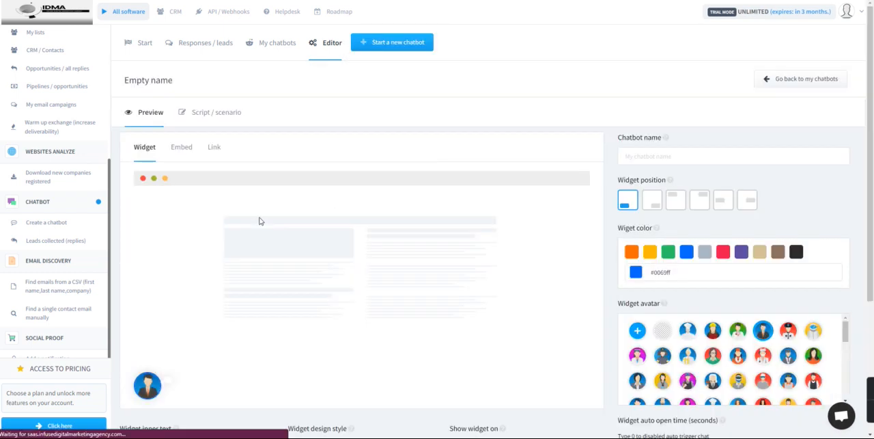
# Step: Switch the new chatbot's widget design style to text design and check it in the widget preview
pyautogui.scroll(-3, 374, 256)
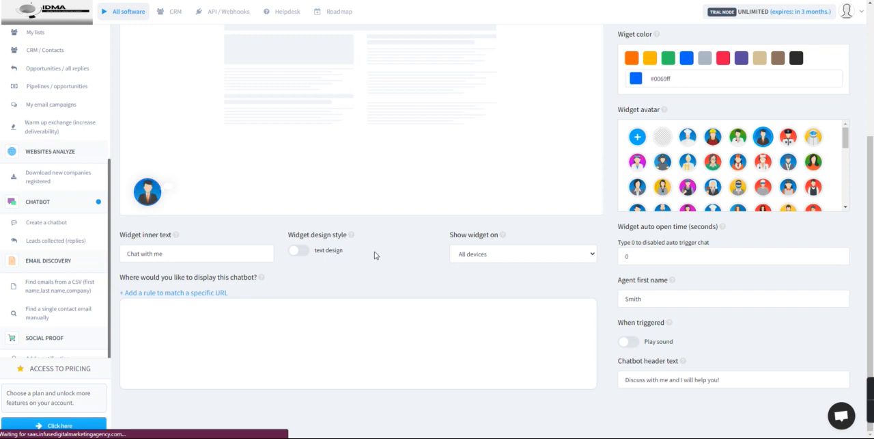
pyautogui.scroll(-5, 785, 171)
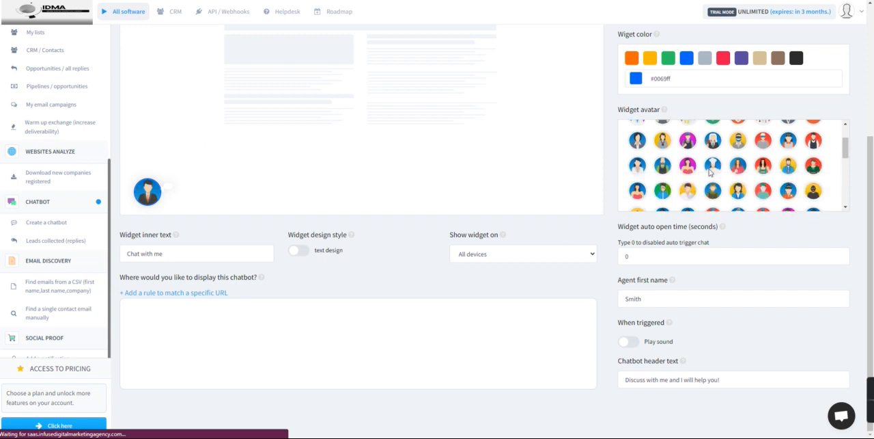
pyautogui.click(299, 250)
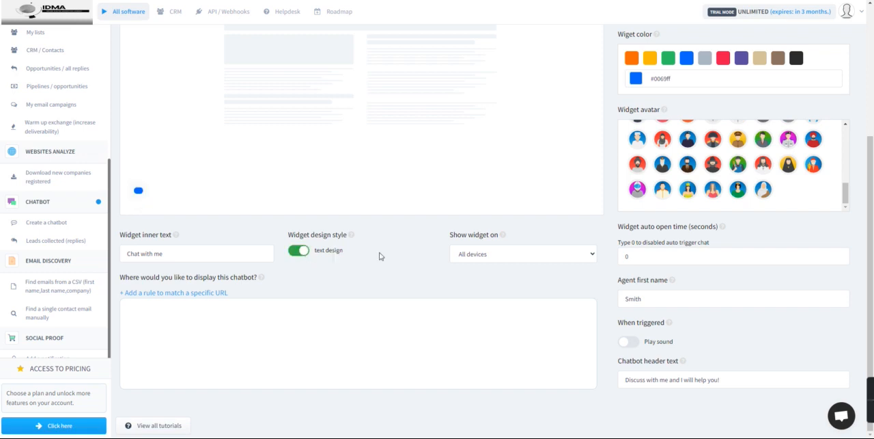
pyautogui.scroll(4, 380, 257)
pyautogui.scroll(-2, 370, 247)
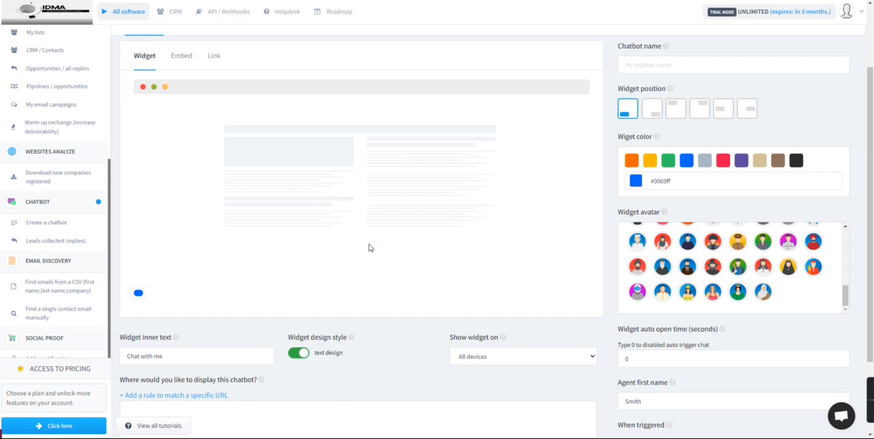
# Step: Add a Statement step and a Multi choice step to the chatbot's script scenario
pyautogui.scroll(-2, 369, 247)
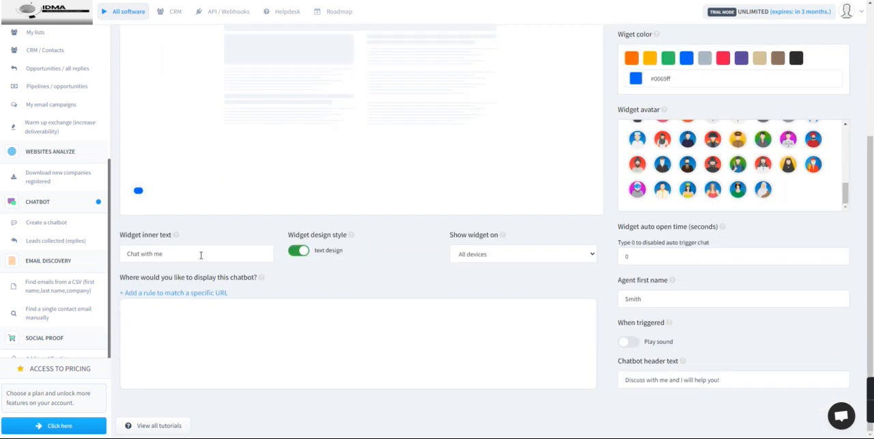
pyautogui.scroll(4, 299, 254)
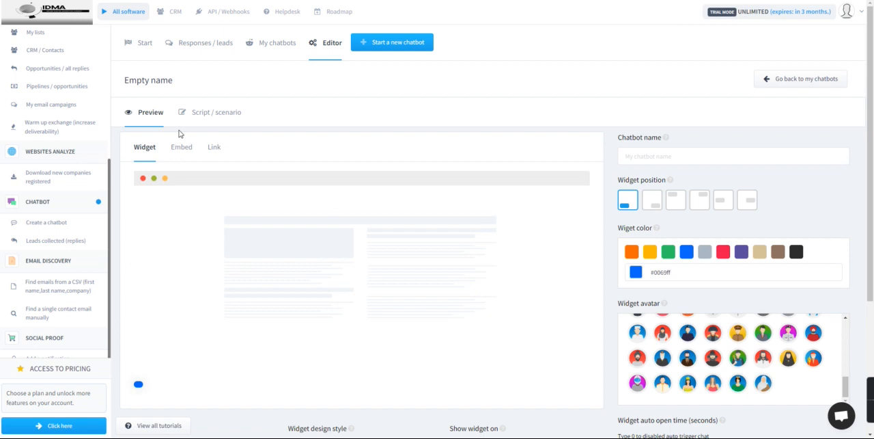
pyautogui.click(193, 117)
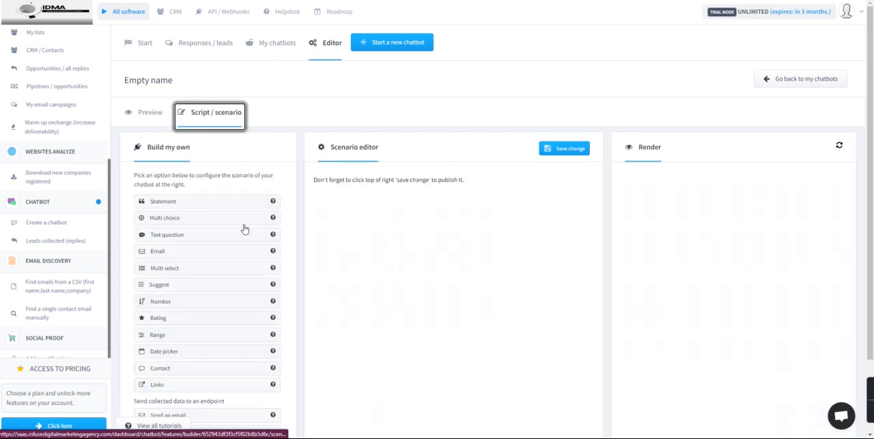
pyautogui.click(195, 202)
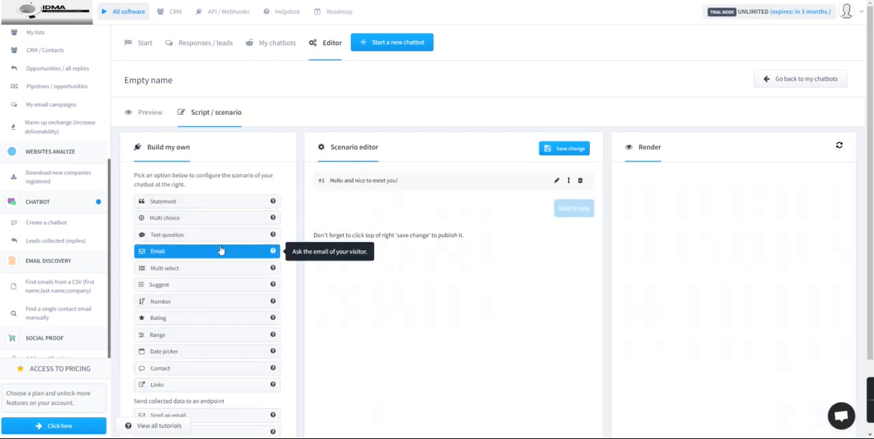
pyautogui.click(187, 219)
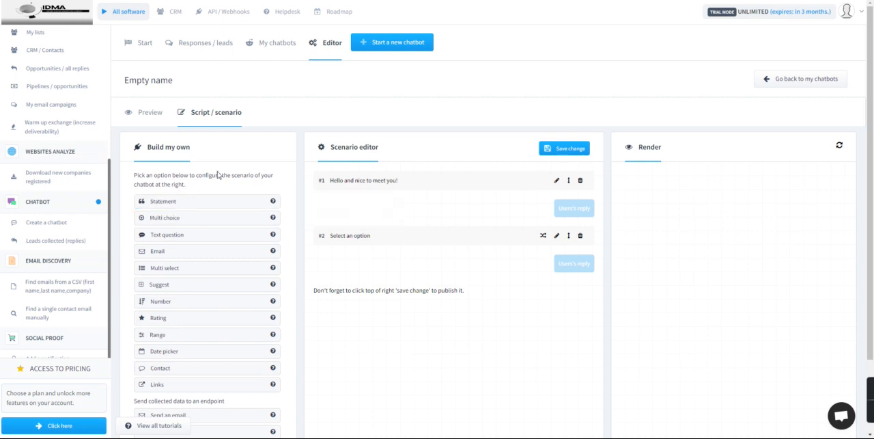
# Step: In the chatbot's preview settings, set the widget position to bottom right and the widget color to green (#2dc464)
pyautogui.click(144, 114)
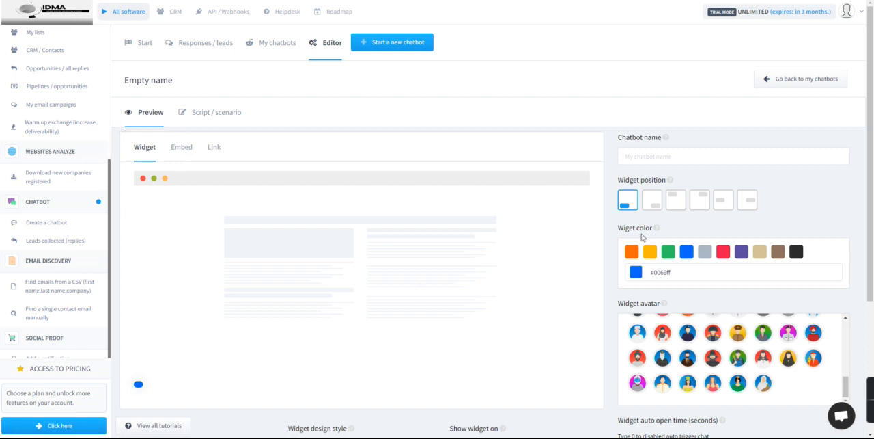
pyautogui.scroll(-2, 451, 253)
pyautogui.scroll(2, 546, 218)
pyautogui.click(652, 205)
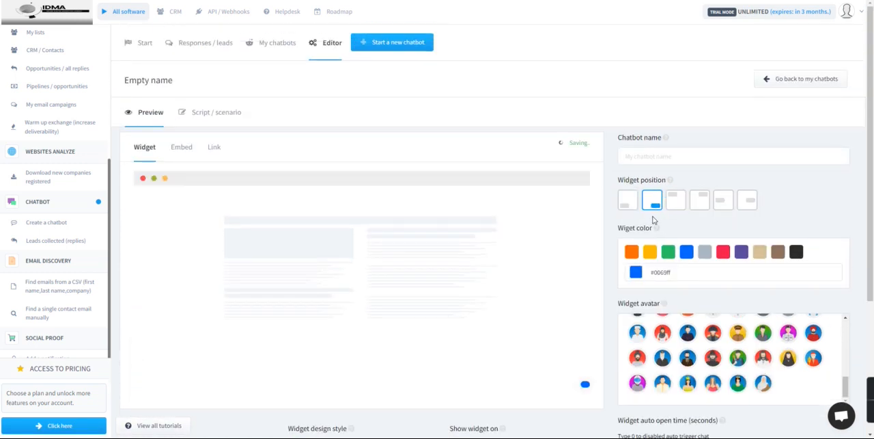
pyautogui.click(668, 251)
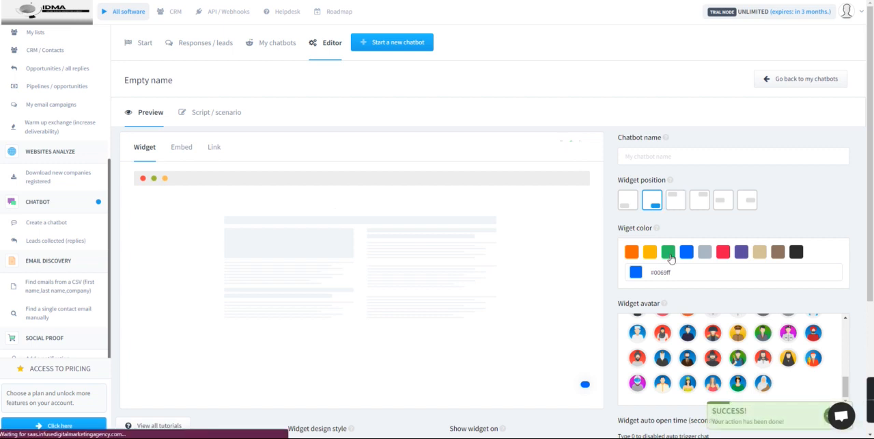
pyautogui.scroll(-3, 690, 270)
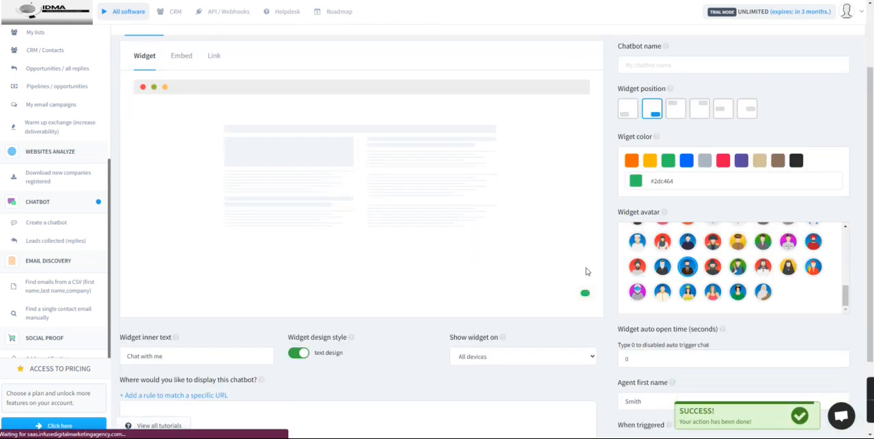
# Step: Change the widget inner text to "Connect with me"
pyautogui.scroll(-3, 205, 280)
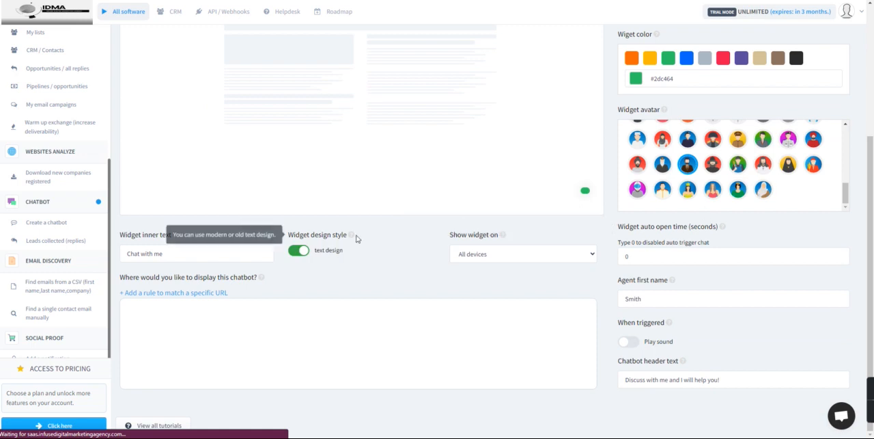
pyautogui.scroll(1, 148, 215)
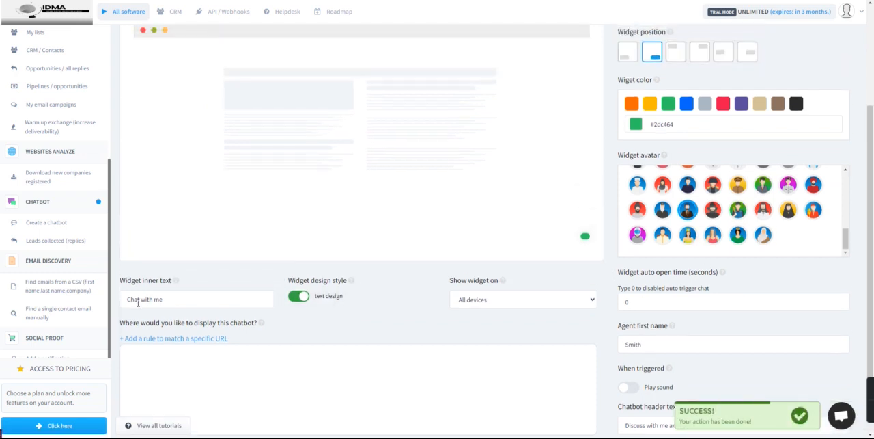
pyautogui.moveTo(140, 298); pyautogui.dragTo(93, 304)
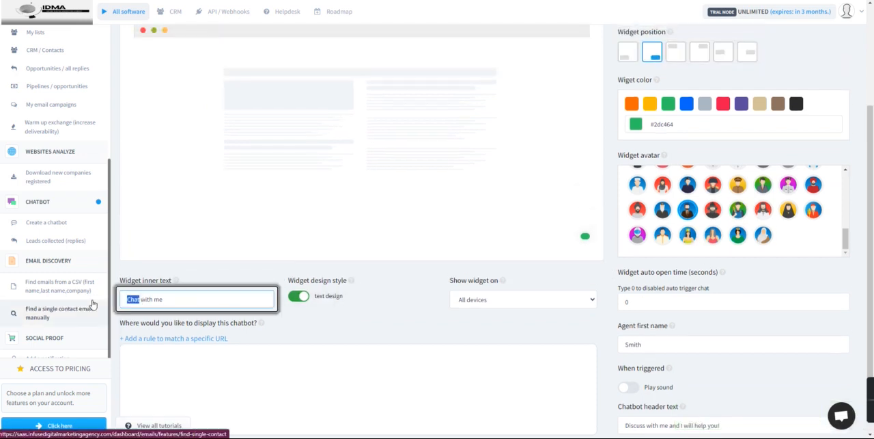
pyautogui.write('Connect')
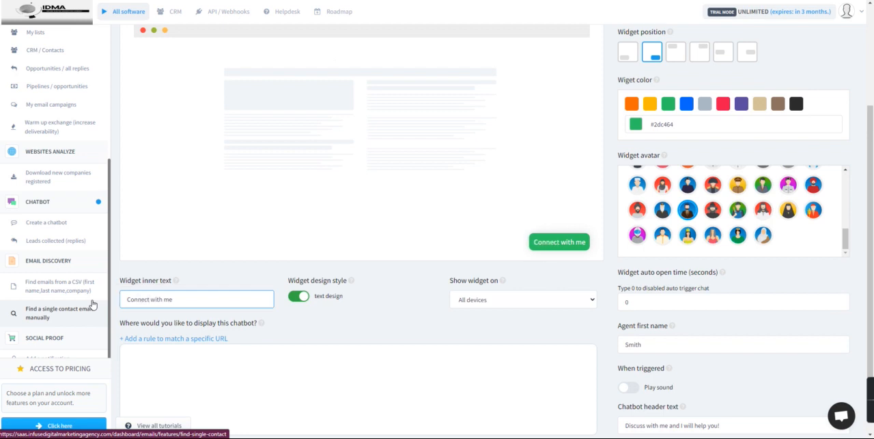
# Step: Choose the dark-dressed bearded man on a blue background as widget avatar and check the widget preview
pyautogui.scroll(2, 690, 254)
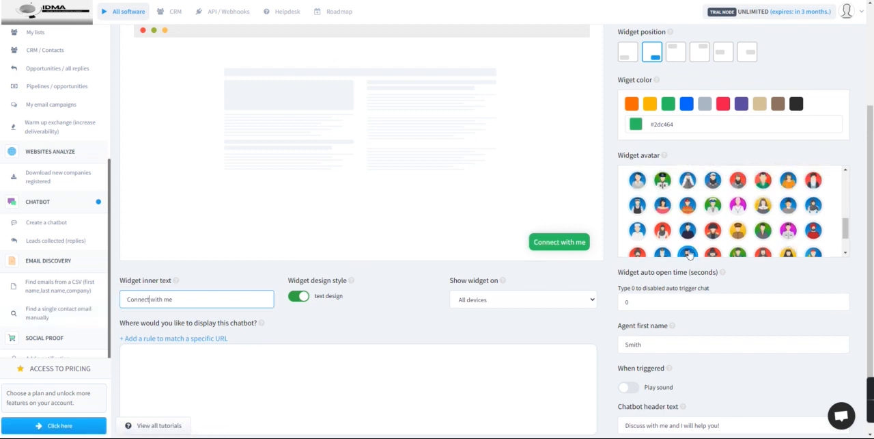
pyautogui.click(688, 254)
pyautogui.scroll(-2, 688, 225)
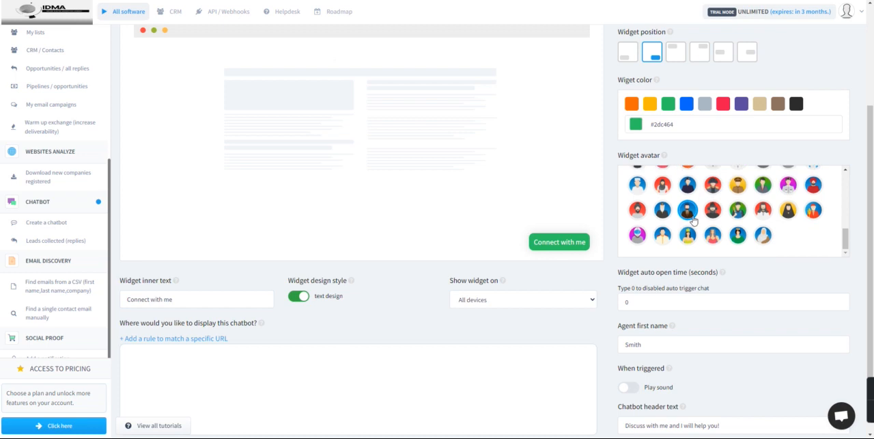
pyautogui.scroll(-1, 450, 321)
pyautogui.scroll(2, 481, 318)
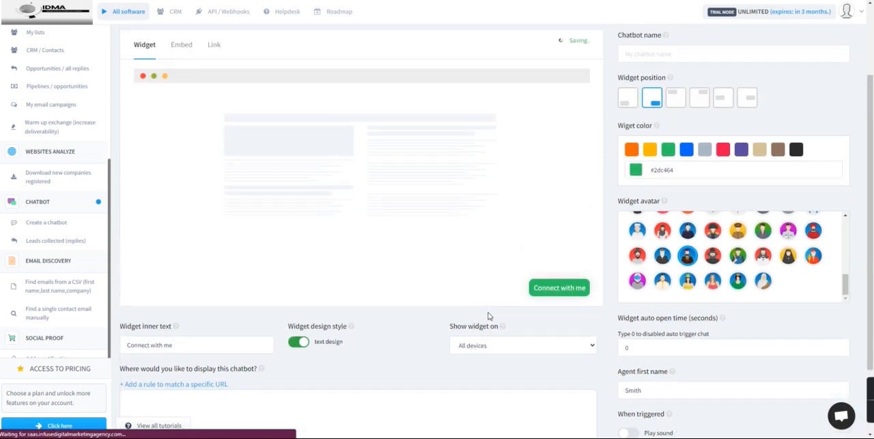
pyautogui.scroll(3, 548, 291)
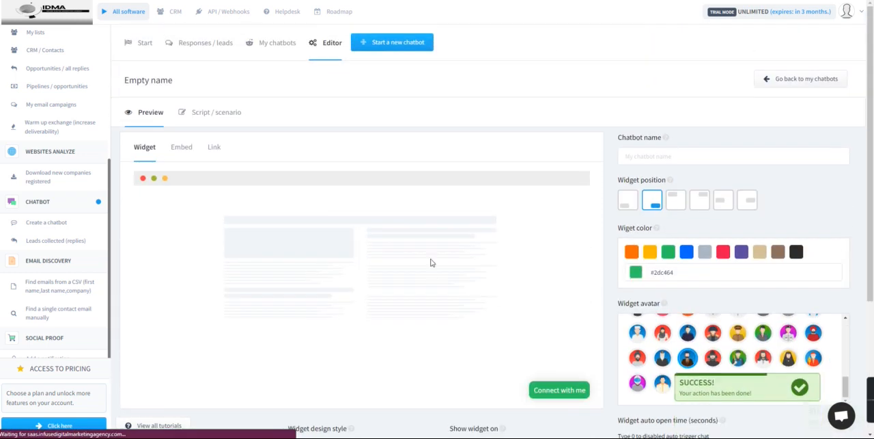
# Step: Examine the edit options of the scenario's Multi choice step and close them without changes
pyautogui.click(228, 120)
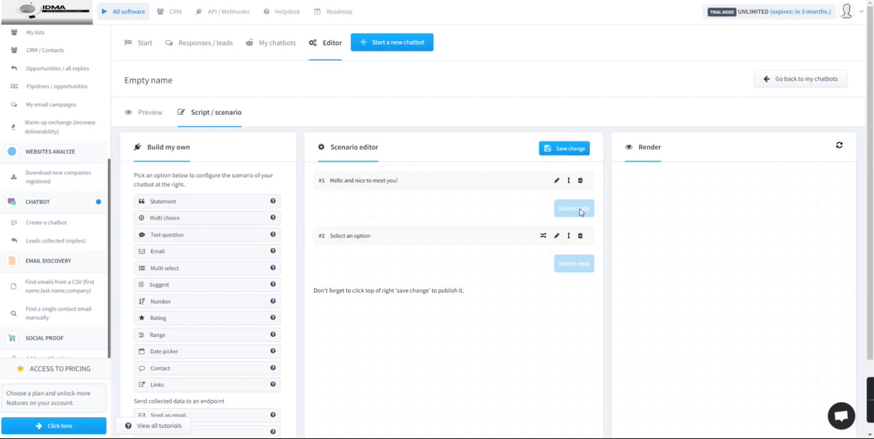
pyautogui.click(557, 237)
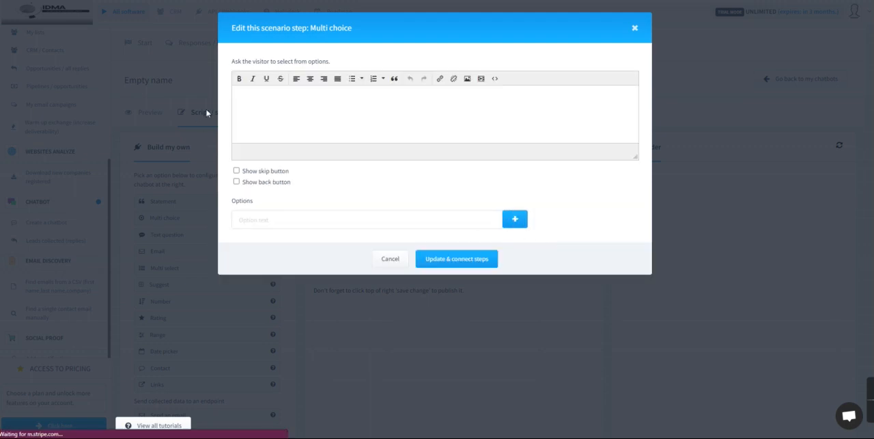
pyautogui.click(288, 99)
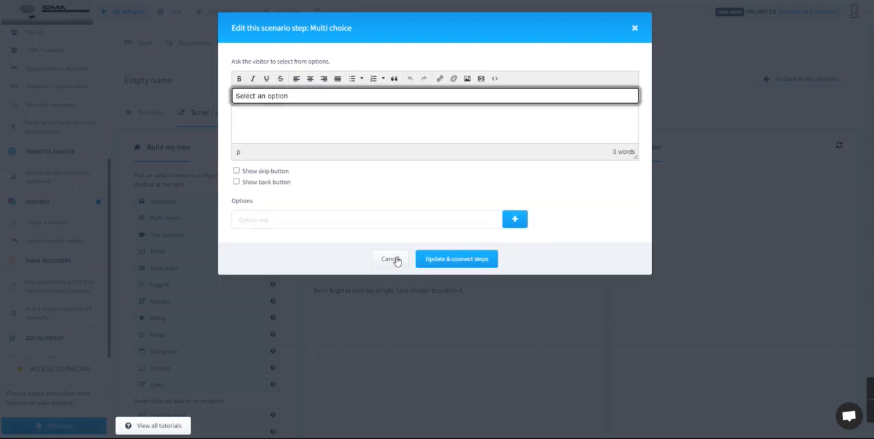
pyautogui.click(634, 28)
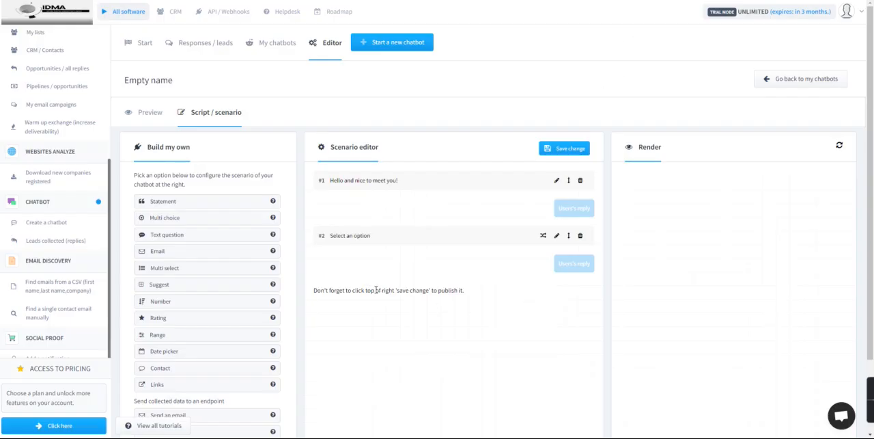
# Step: Add a Text question step to the scenario and set its question to "What does your business do?"
pyautogui.click(183, 235)
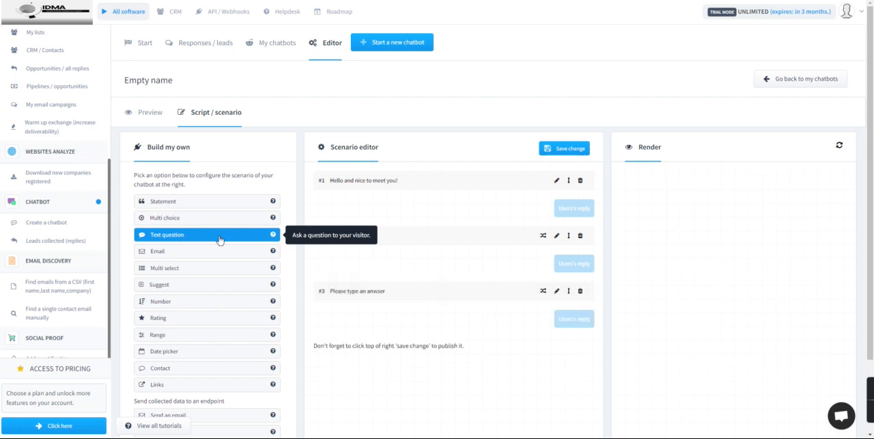
pyautogui.click(557, 291)
pyautogui.click(306, 101)
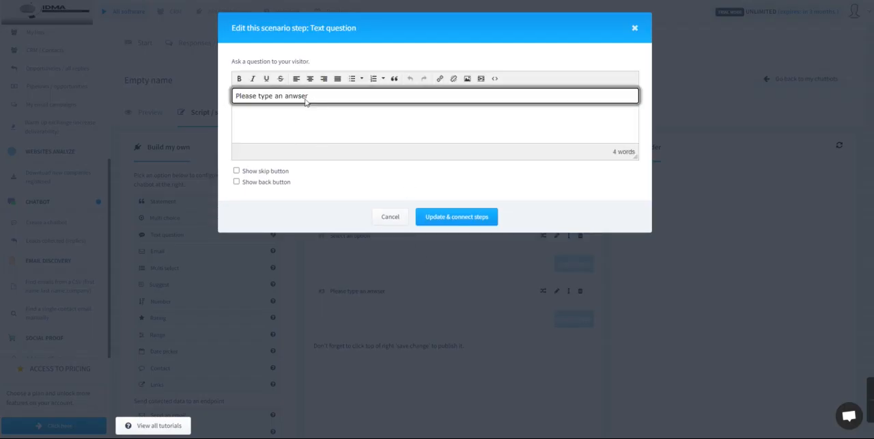
pyautogui.tripleClick(290, 98)
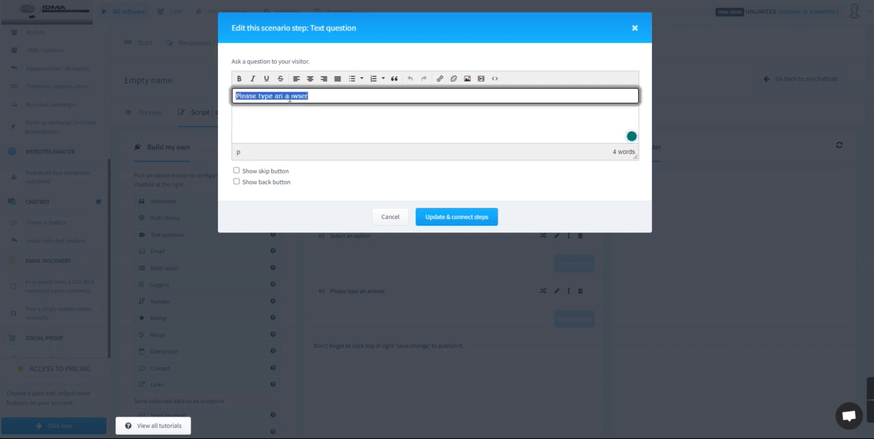
pyautogui.write('Wha')
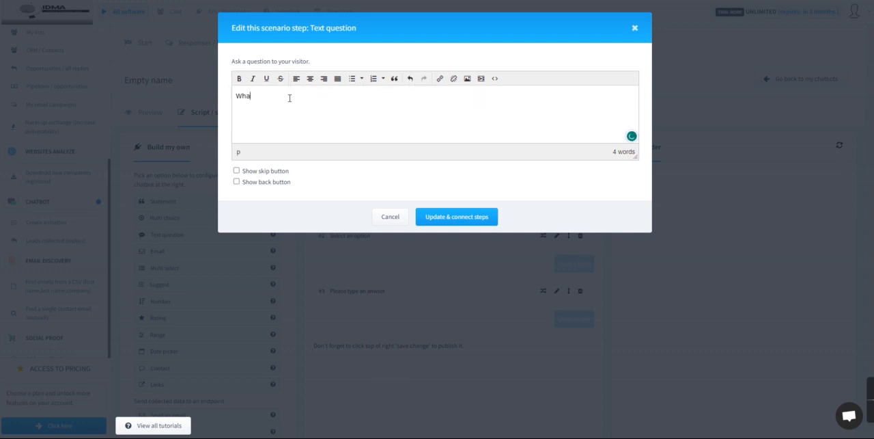
pyautogui.write('t does your business do')
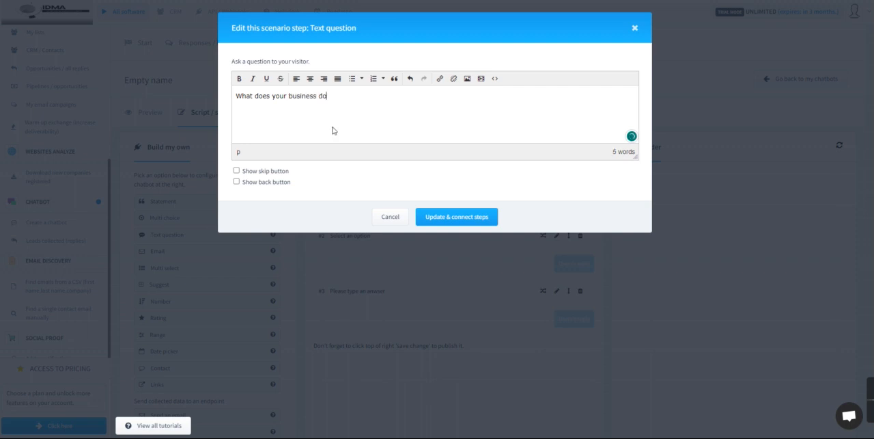
pyautogui.click(457, 217)
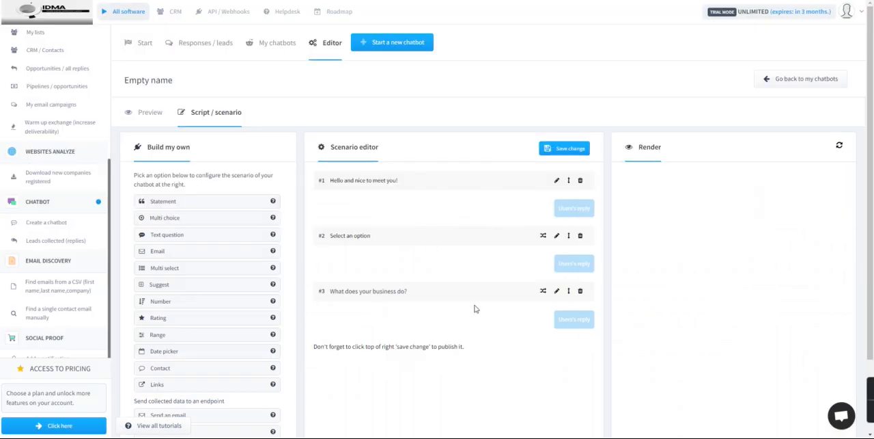
# Step: Add Email, Number and Date picker steps to the end of the scenario
pyautogui.scroll(-1, 397, 342)
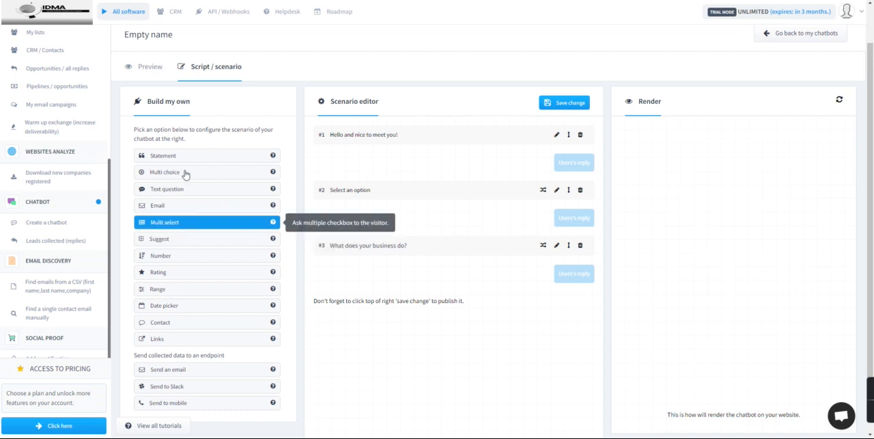
pyautogui.click(175, 205)
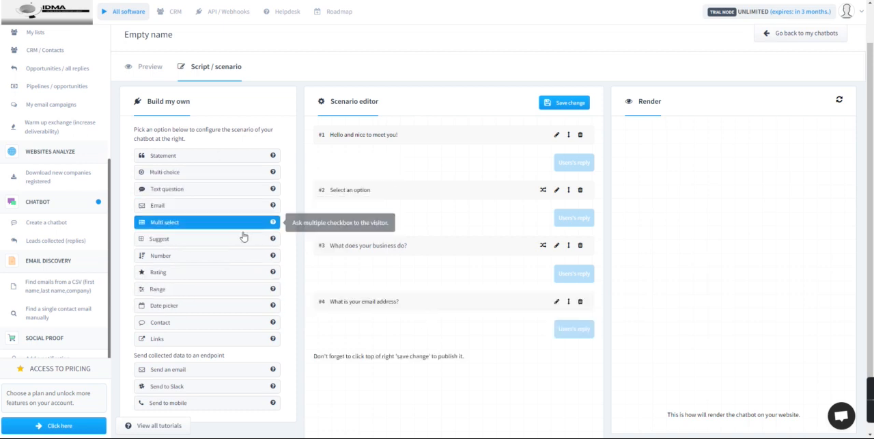
pyautogui.click(183, 255)
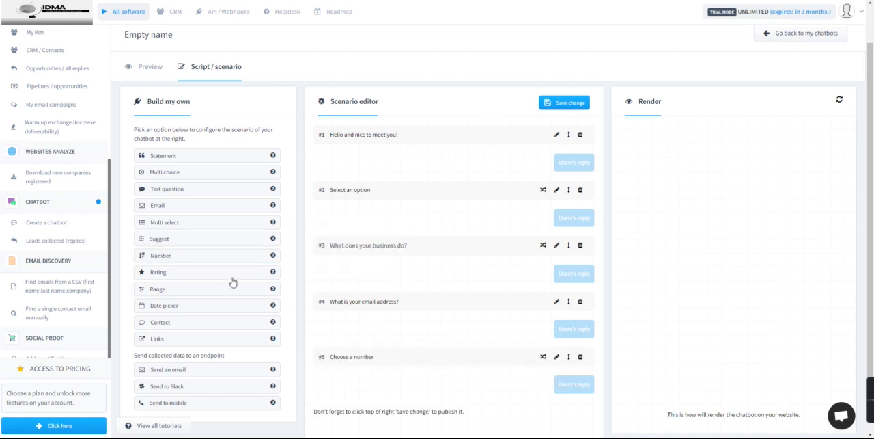
pyautogui.scroll(-1, 219, 287)
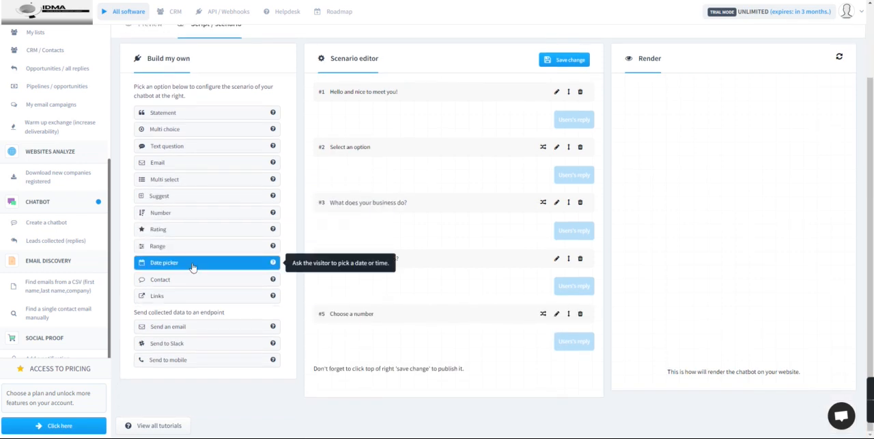
pyautogui.click(193, 266)
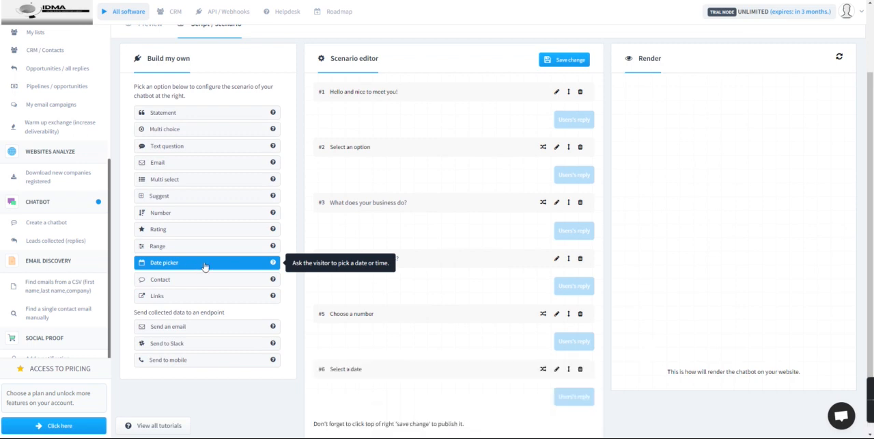
# Step: View the edit options of the Date picker step and cancel without changing them
pyautogui.scroll(-1, 444, 307)
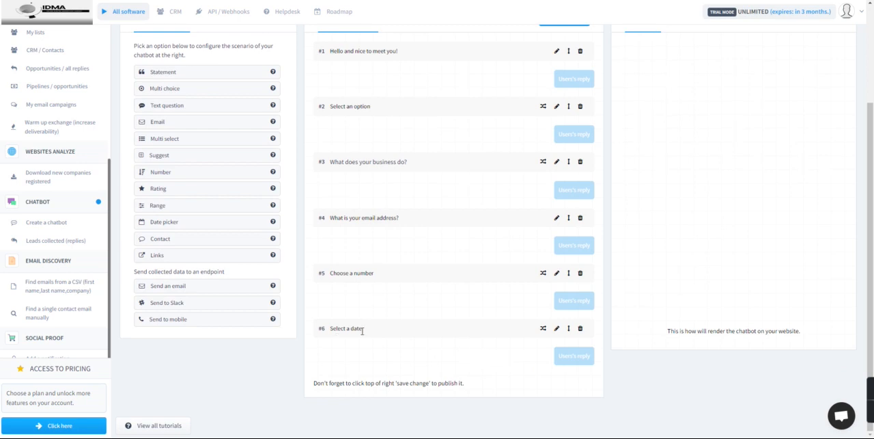
pyautogui.click(556, 329)
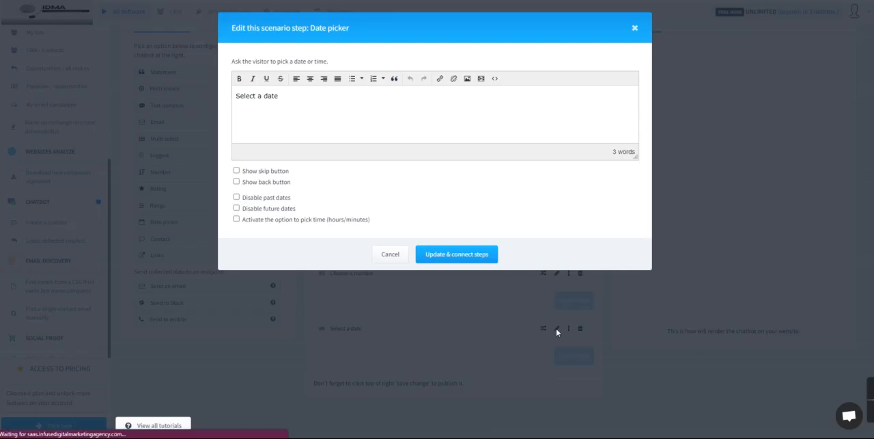
pyautogui.click(389, 256)
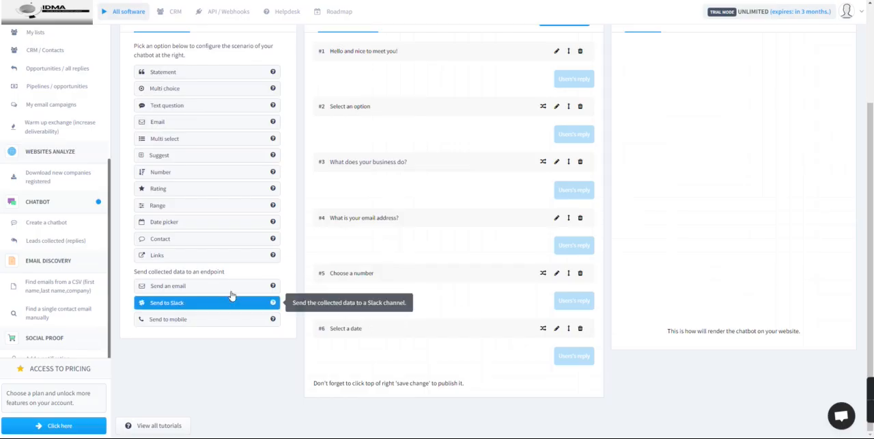
# Step: Add a Links step to the end of the scenario, inspect its edit options and cancel without changing them
pyautogui.click(178, 263)
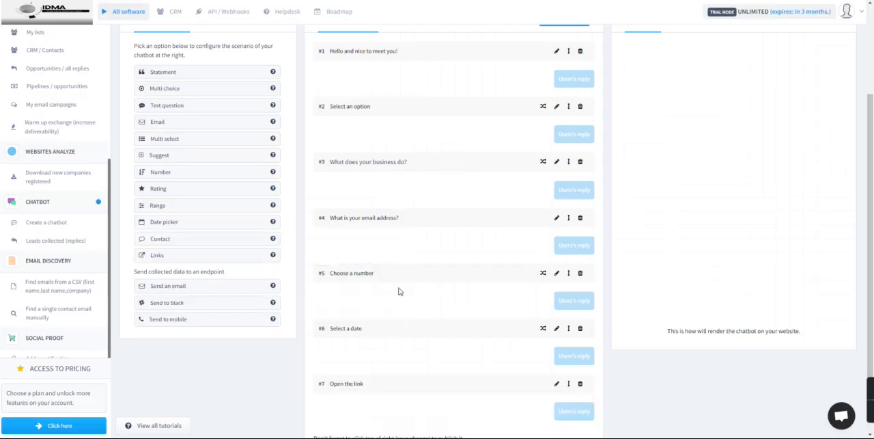
pyautogui.scroll(-2, 410, 311)
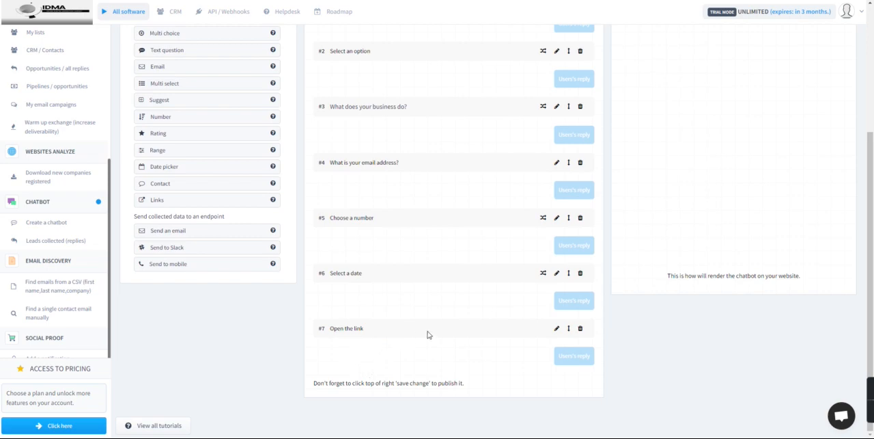
pyautogui.click(557, 327)
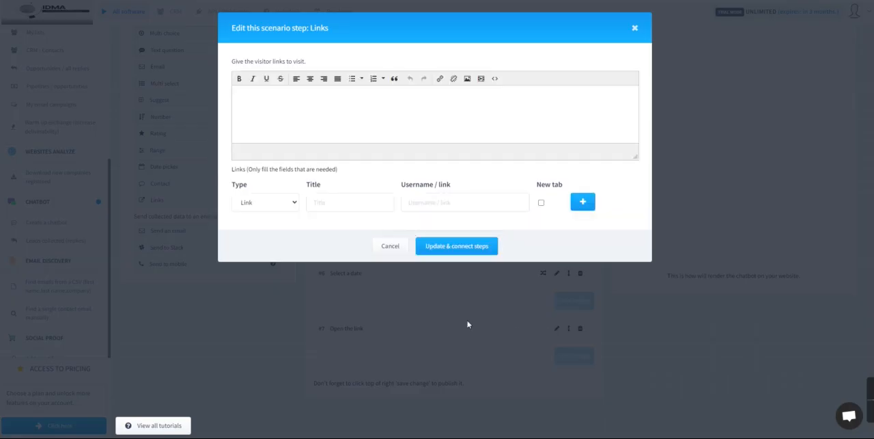
pyautogui.click(290, 96)
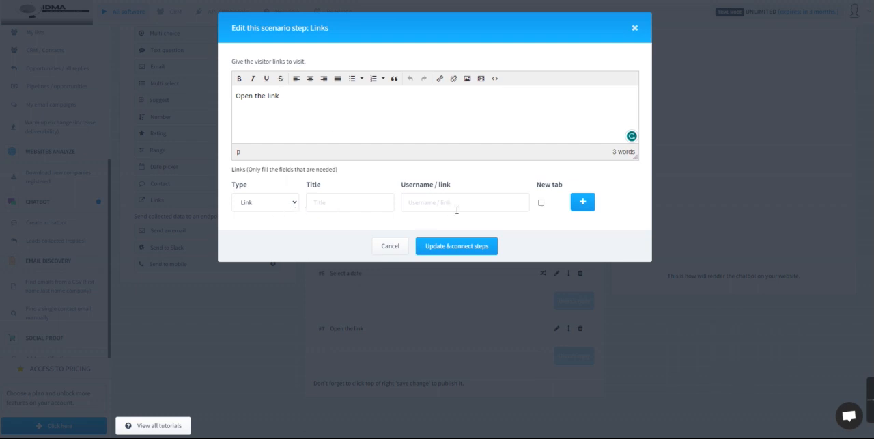
pyautogui.click(541, 202)
pyautogui.click(394, 250)
# Step: Review the scenario's steps and the chatbot's widget preview settings, including device display and URL rules
pyautogui.scroll(1, 373, 314)
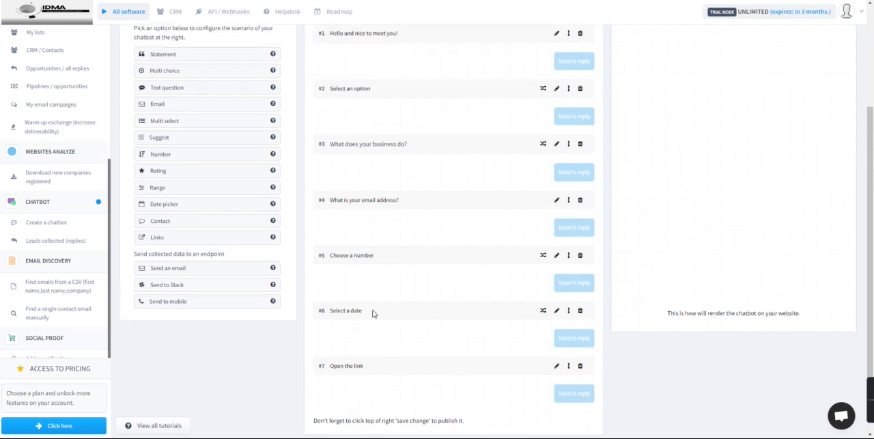
pyautogui.scroll(4, 382, 307)
pyautogui.scroll(-5, 537, 253)
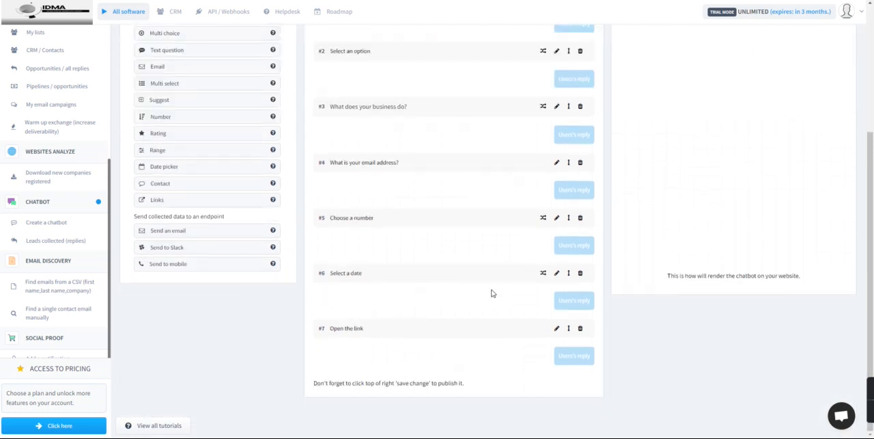
pyautogui.scroll(5, 493, 293)
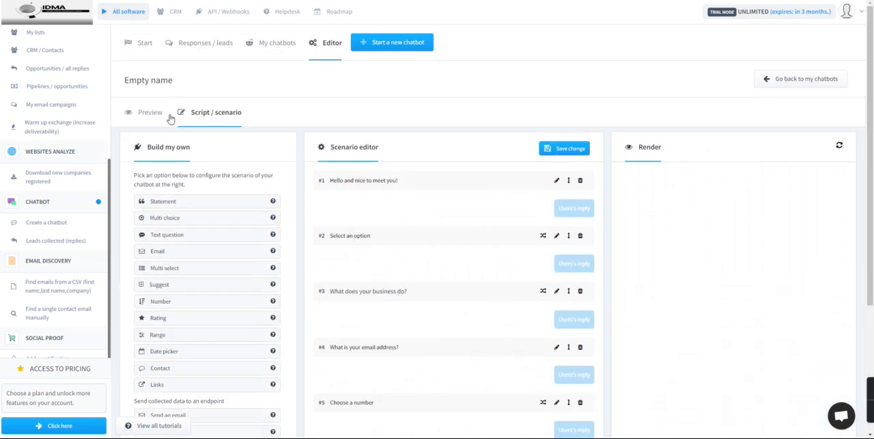
pyautogui.click(144, 114)
pyautogui.scroll(-3, 492, 245)
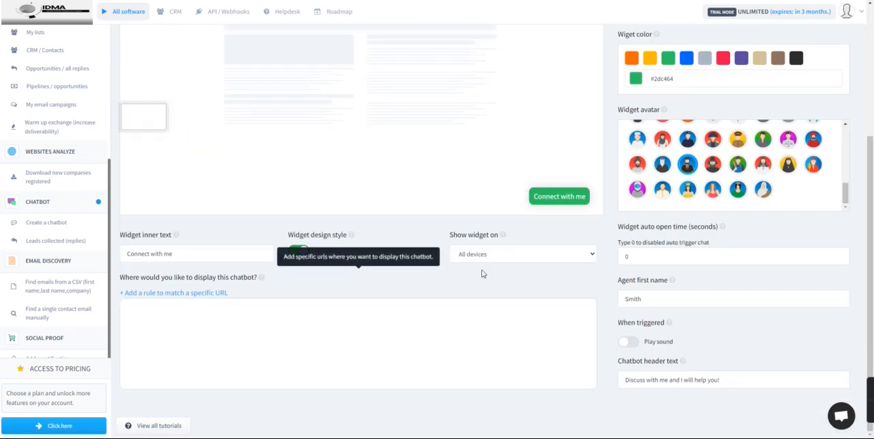
pyautogui.scroll(3, 444, 266)
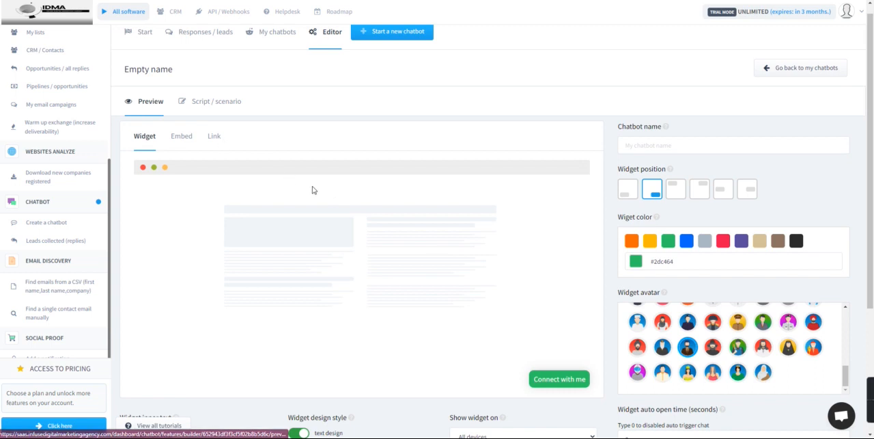
pyautogui.scroll(1, 318, 190)
pyautogui.scroll(-3, 325, 191)
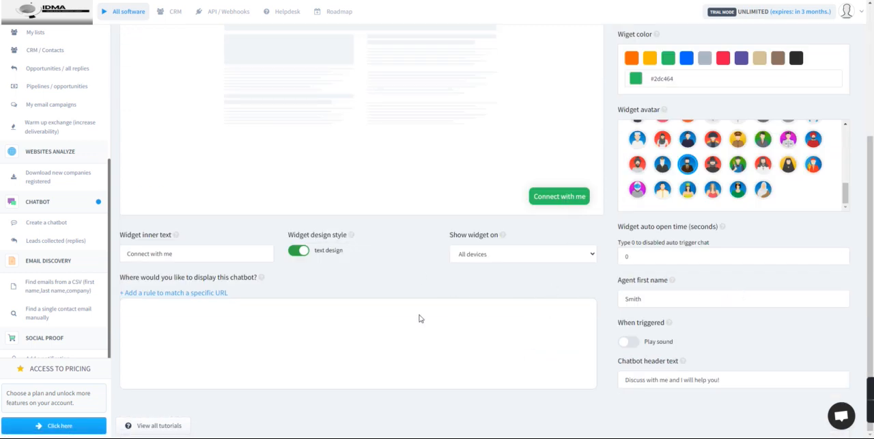
pyautogui.scroll(3, 382, 291)
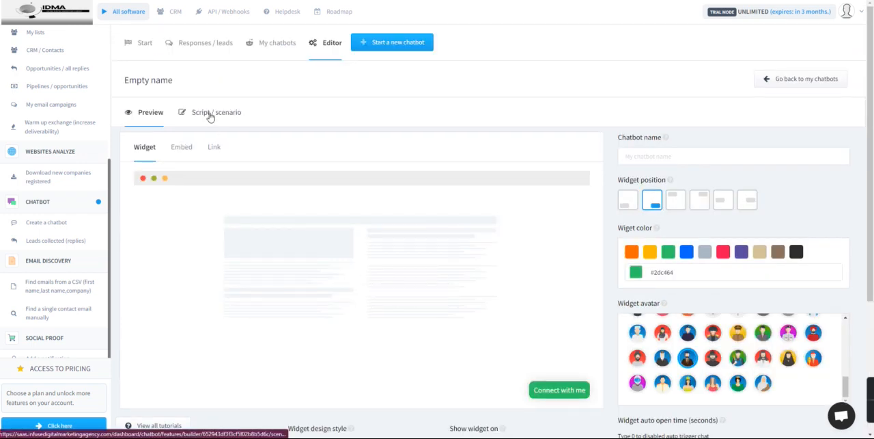
# Step: Name the chatbot "Test Bot"
pyautogui.click(651, 158)
pyautogui.write('Test Bot')
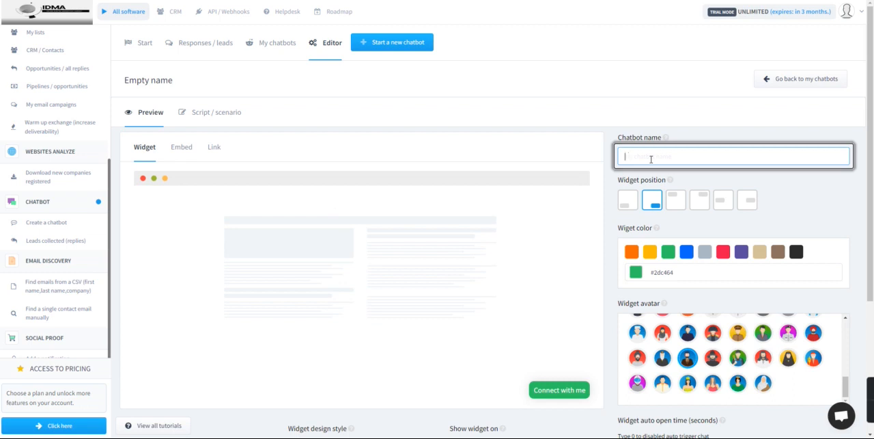
pyautogui.click(259, 144)
# Step: Return to the chatbot's script scenario and save its changes
pyautogui.scroll(-2, 382, 321)
pyautogui.scroll(2, 287, 239)
pyautogui.click(198, 113)
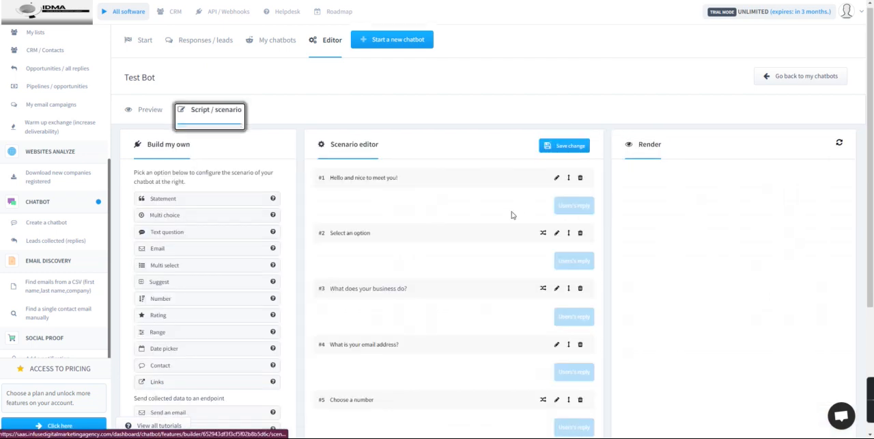
pyautogui.scroll(-2, 481, 240)
pyautogui.scroll(2, 481, 240)
pyautogui.click(567, 148)
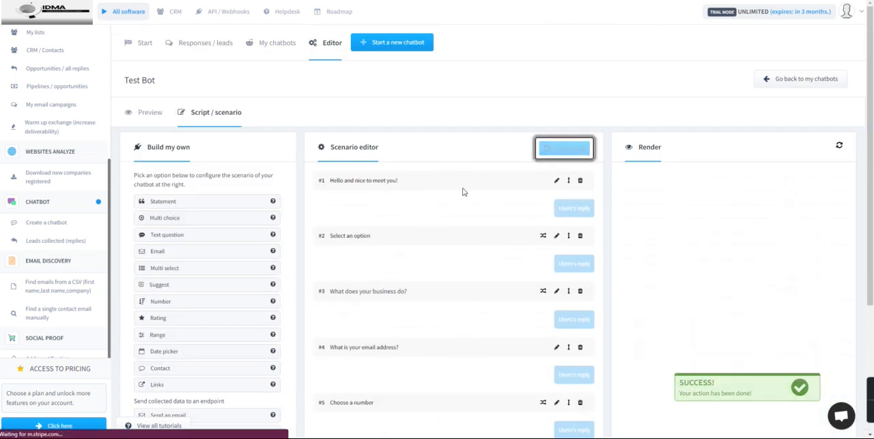
pyautogui.click(570, 149)
# Step: Add an empty Match url display rule to the widget settings and enable playing a sound when triggered
pyautogui.click(153, 115)
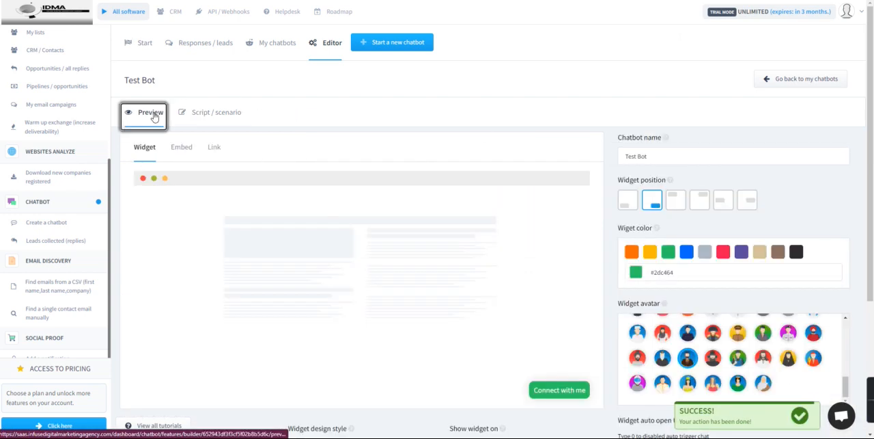
pyautogui.scroll(-1, 335, 200)
pyautogui.scroll(-3, 335, 200)
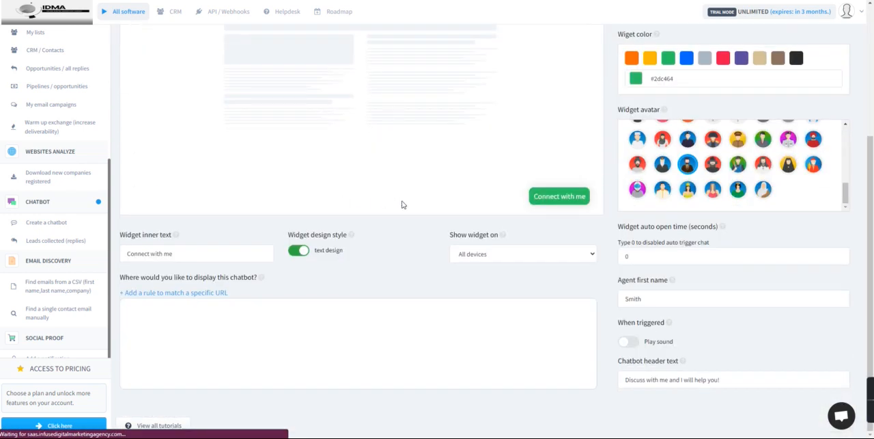
pyautogui.click(462, 291)
pyautogui.click(629, 341)
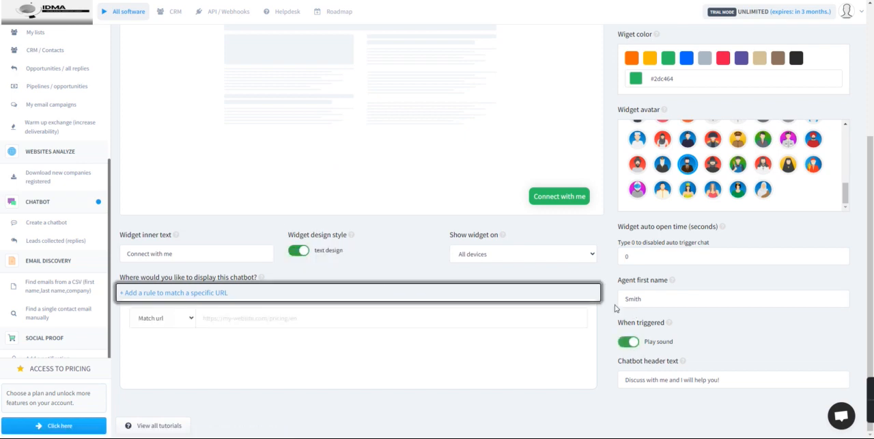
# Step: Replace the agent's first name in the widget settings with a different first name
pyautogui.click(674, 299)
pyautogui.press('Return')
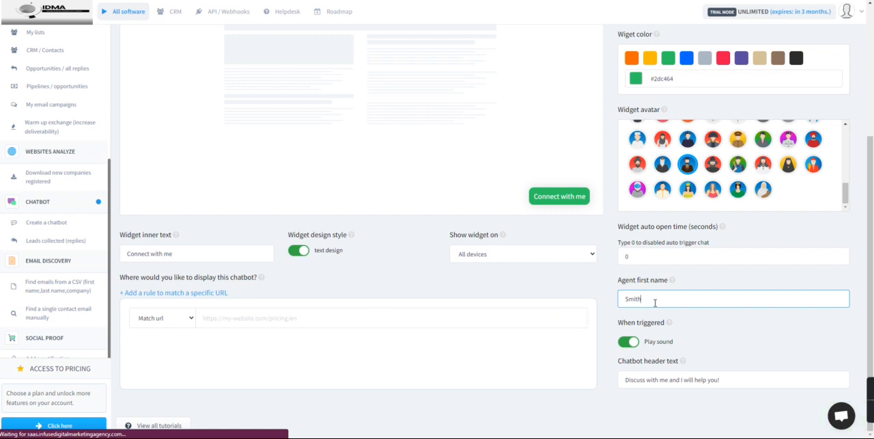
pyautogui.moveTo(647, 298); pyautogui.dragTo(608, 299)
pyautogui.write('John')
pyautogui.moveTo(555, 314)
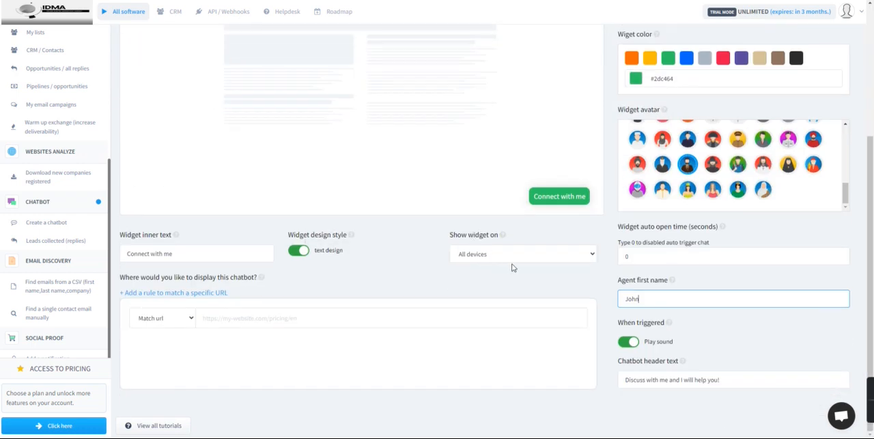
# Step: View the chatbot's embed and link sharing options and open its direct access link in a new tab
pyautogui.scroll(3, 438, 308)
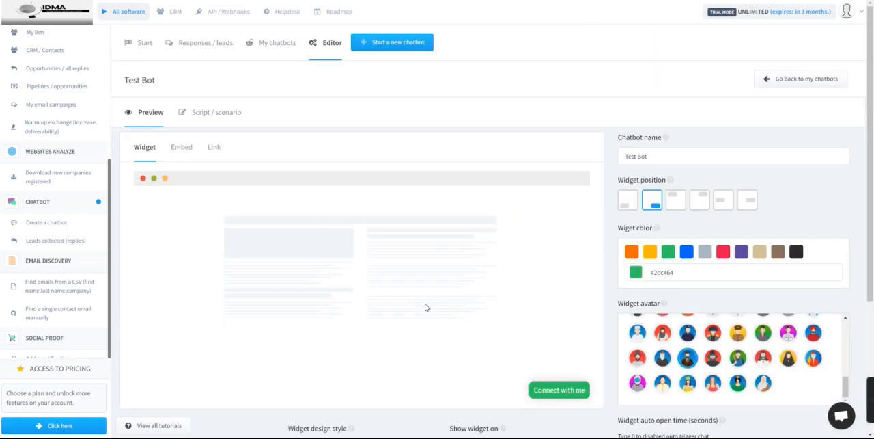
pyautogui.click(183, 149)
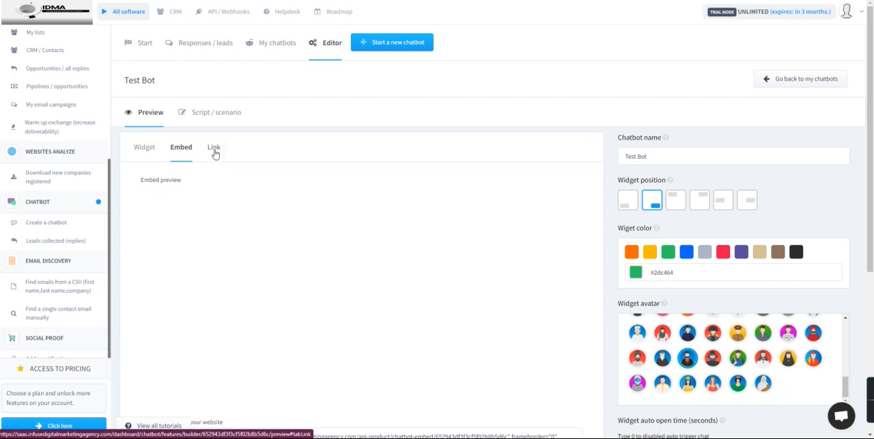
pyautogui.click(215, 151)
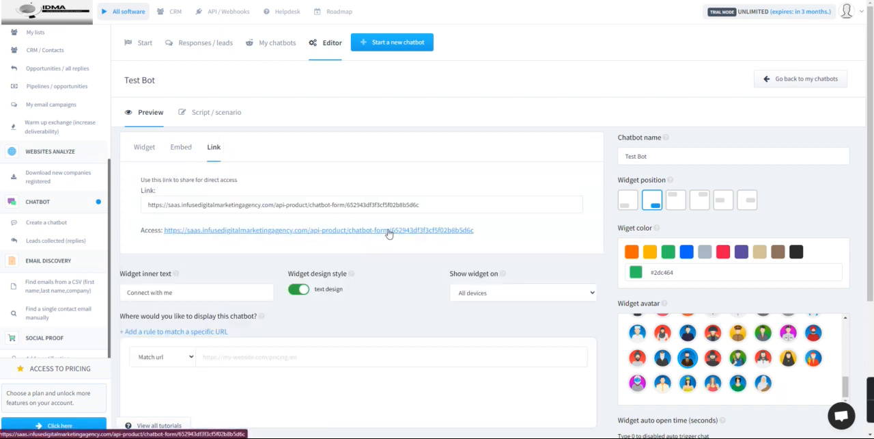
pyautogui.rightClick(389, 233)
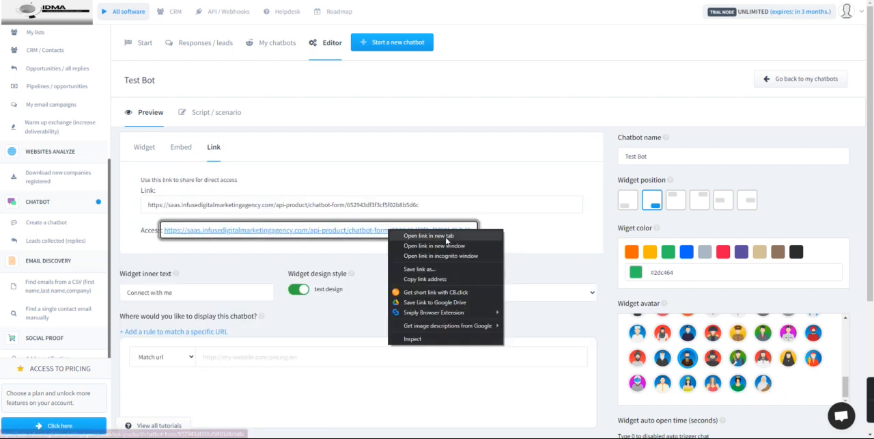
pyautogui.click(441, 237)
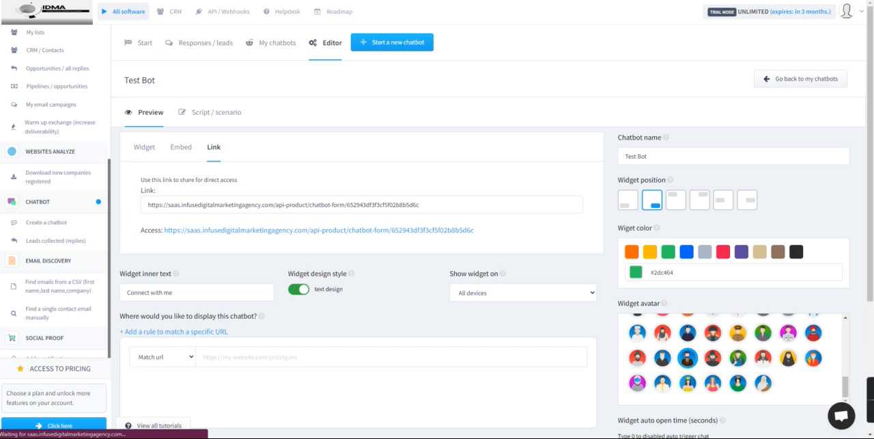
pyautogui.scroll(-3, 438, 226)
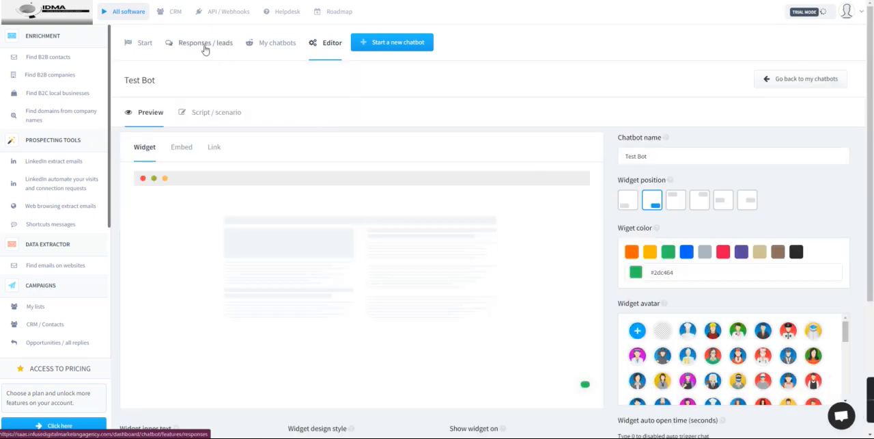
# Step: Activate Test Bot in the list of chatbots
pyautogui.click(277, 47)
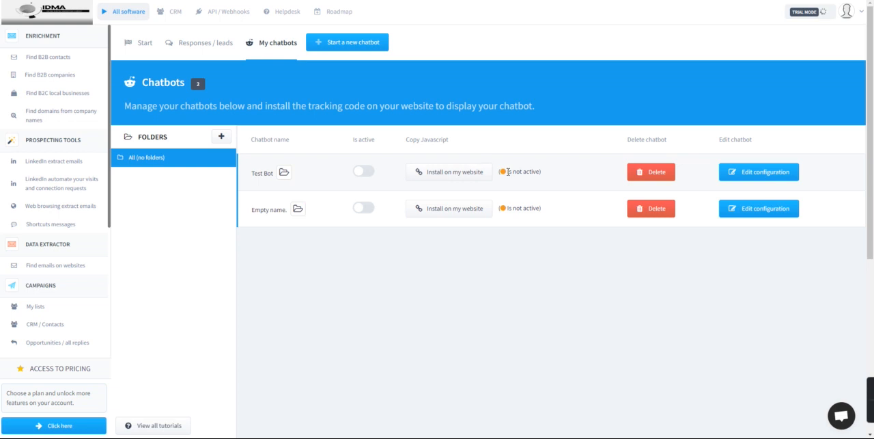
pyautogui.click(366, 173)
pyautogui.click(270, 47)
pyautogui.scroll(-4, 337, 342)
pyautogui.scroll(5, 340, 334)
# Step: Check the chatbot's collected leads, view Test Bot's Javascript code for website installation and close it
pyautogui.click(199, 43)
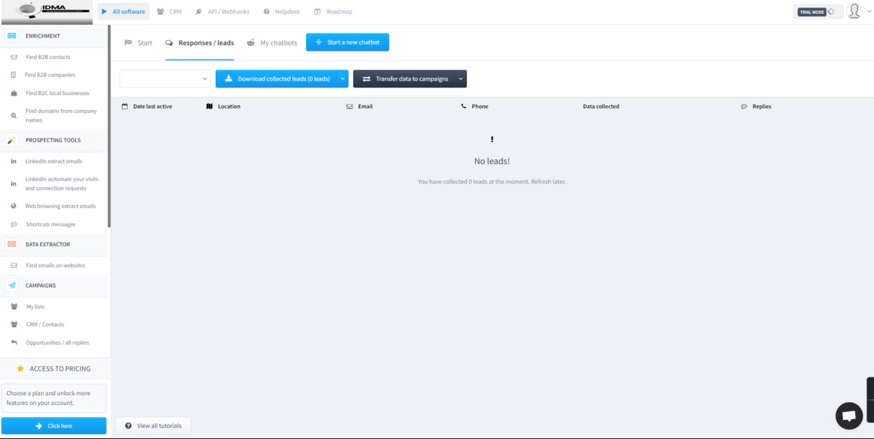
pyautogui.click(290, 54)
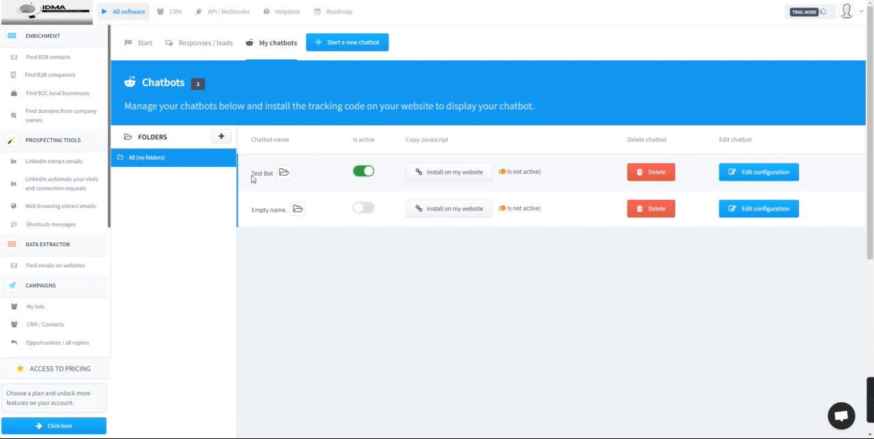
pyautogui.click(465, 175)
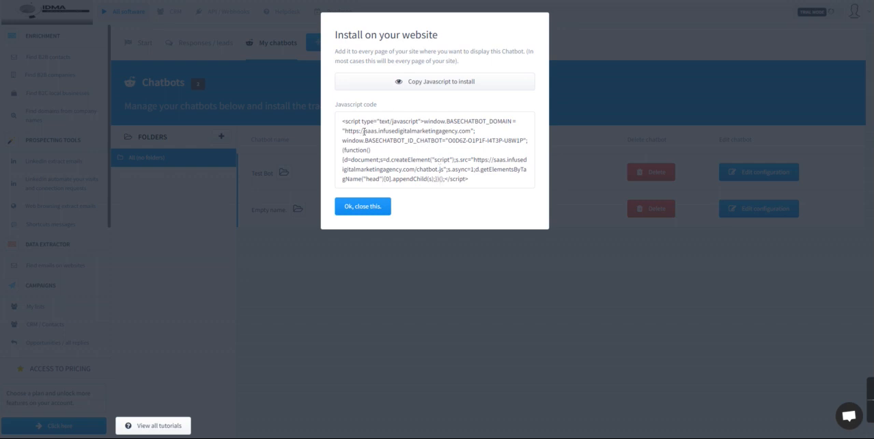
pyautogui.click(377, 213)
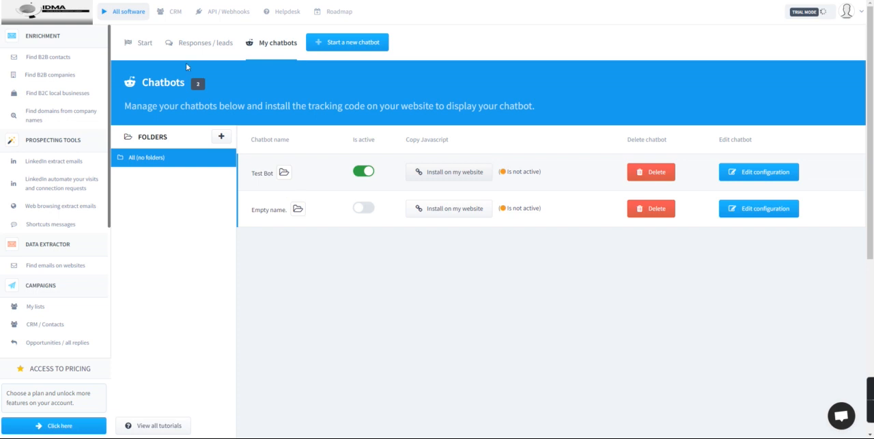
# Step: Return to the chatbot start page and look through the list of available software tools
pyautogui.click(145, 44)
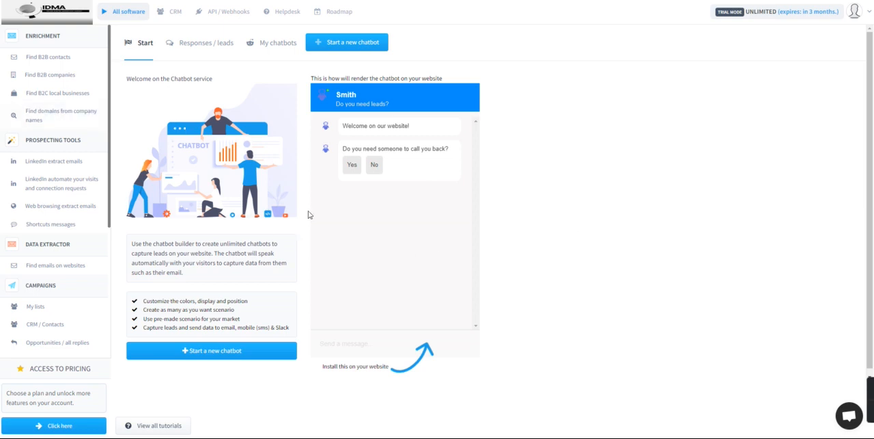
pyautogui.click(85, 189)
pyautogui.scroll(-1, 81, 234)
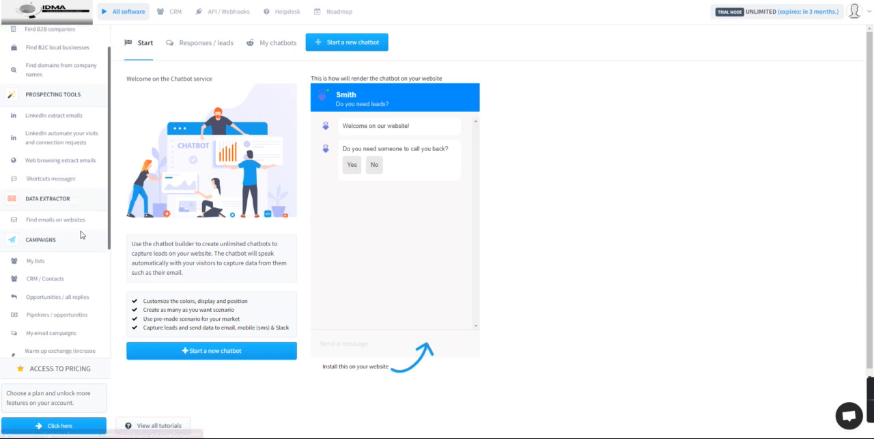
pyautogui.scroll(-5, 80, 234)
pyautogui.scroll(-2, 48, 223)
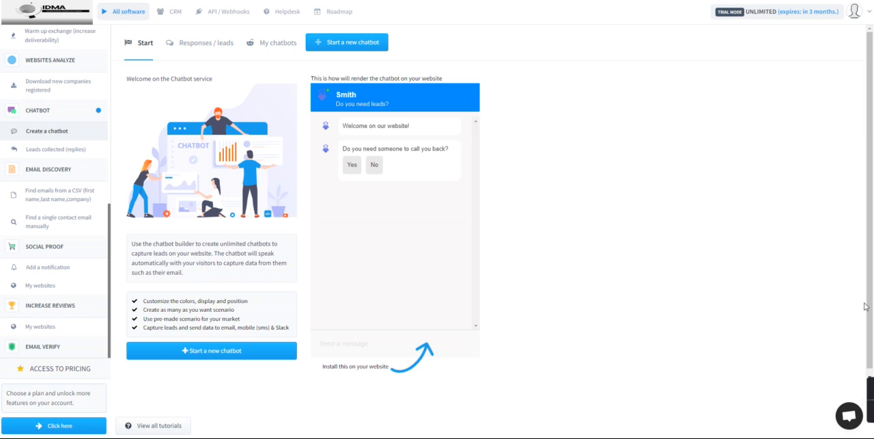
pyautogui.moveTo(871, 408)
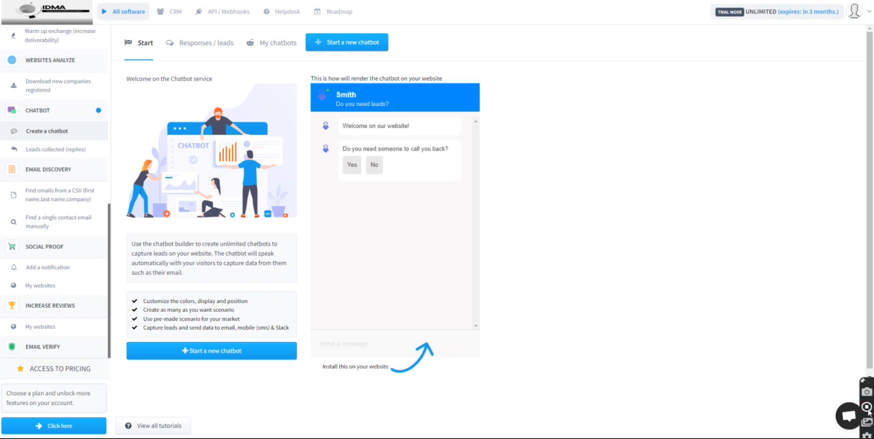